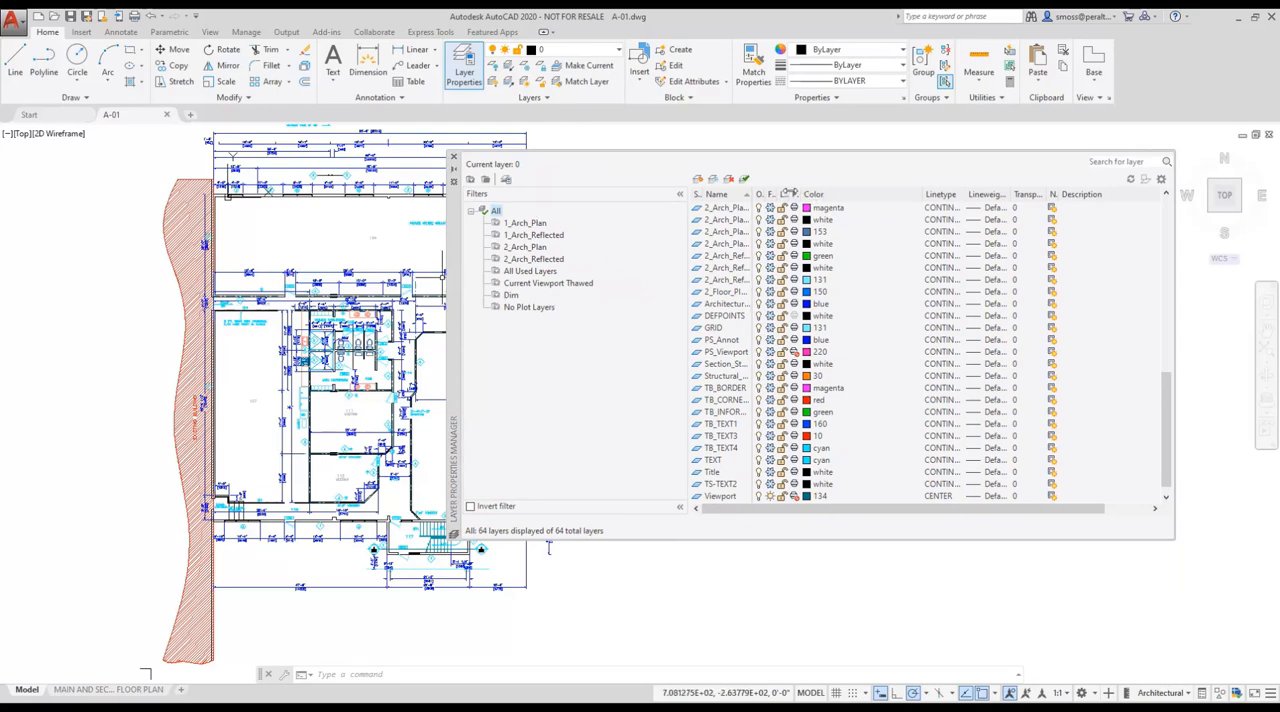
# Review the drawing's layers in the layer manager, close it, and look over the current-layer list.
pyautogui.moveTo(1169, 411); pyautogui.dragTo(1163, 215)
pyautogui.moveTo(752, 194); pyautogui.dragTo(841, 190)
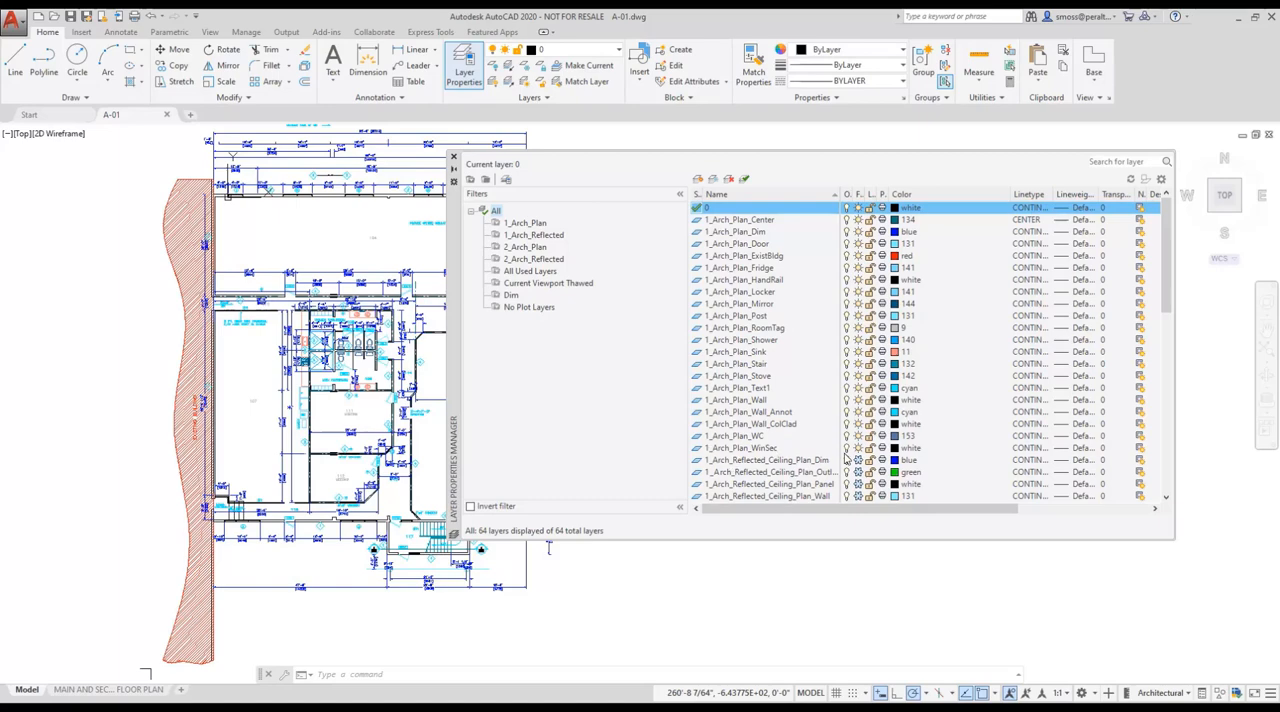
pyautogui.moveTo(1163, 289); pyautogui.dragTo(1163, 263)
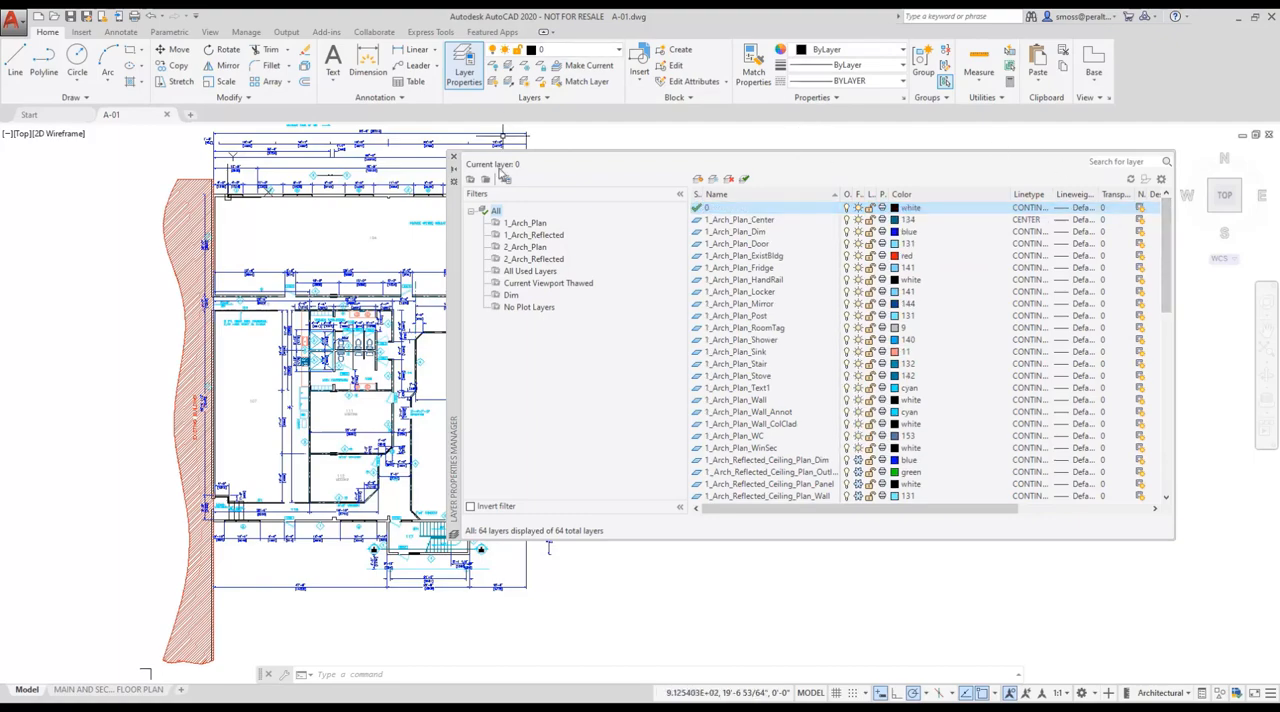
pyautogui.click(453, 157)
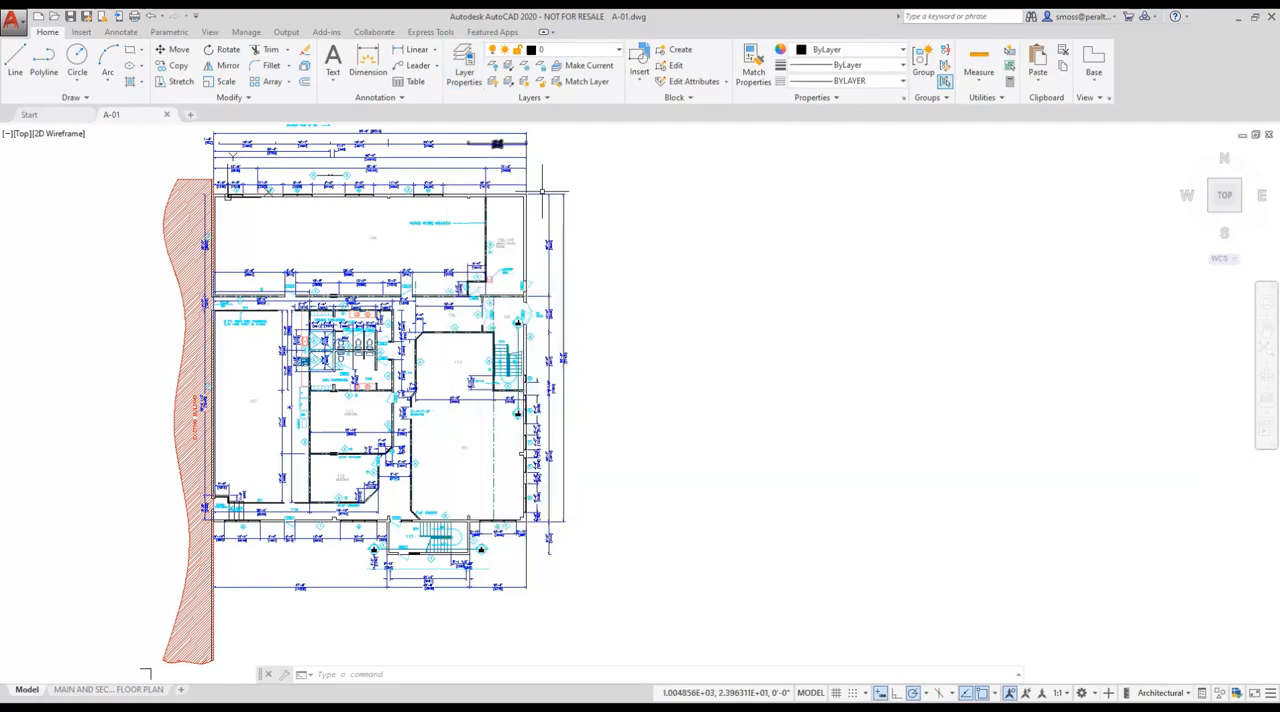
pyautogui.click(618, 54)
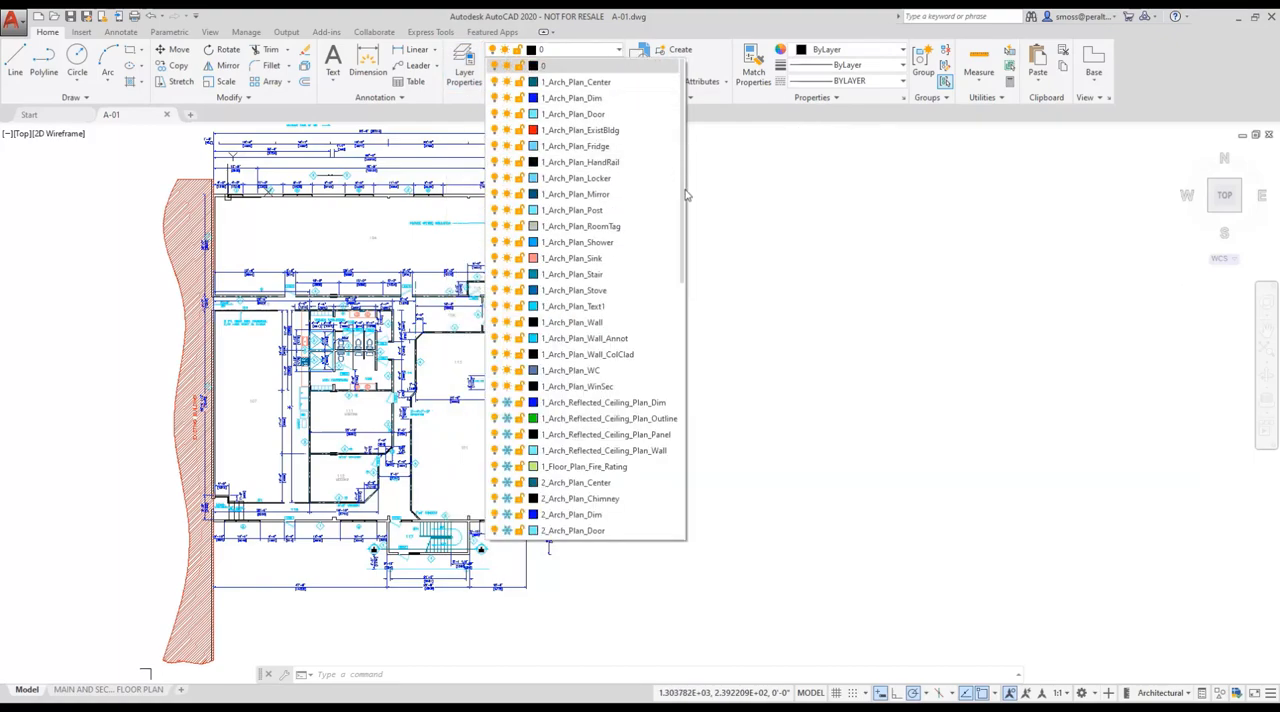
pyautogui.click(619, 52)
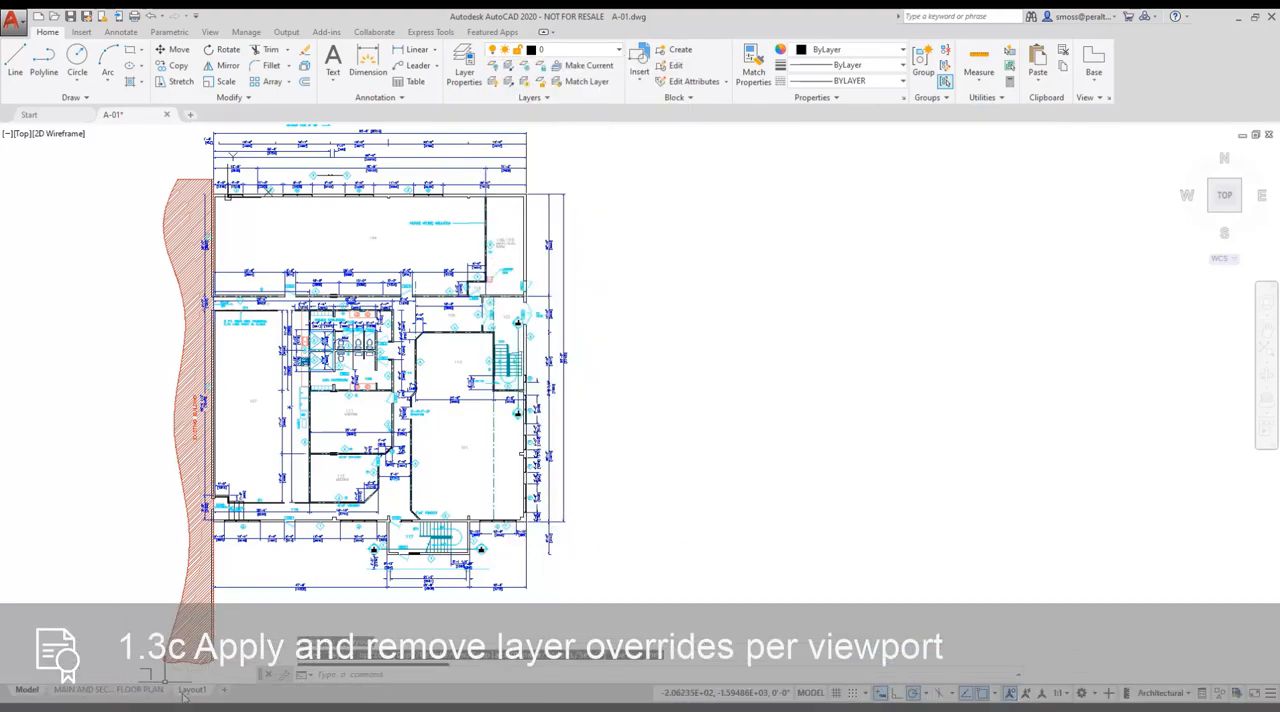
# Switch to Layout1 and place its viewport frame on the Viewport layer.
pyautogui.click(186, 690)
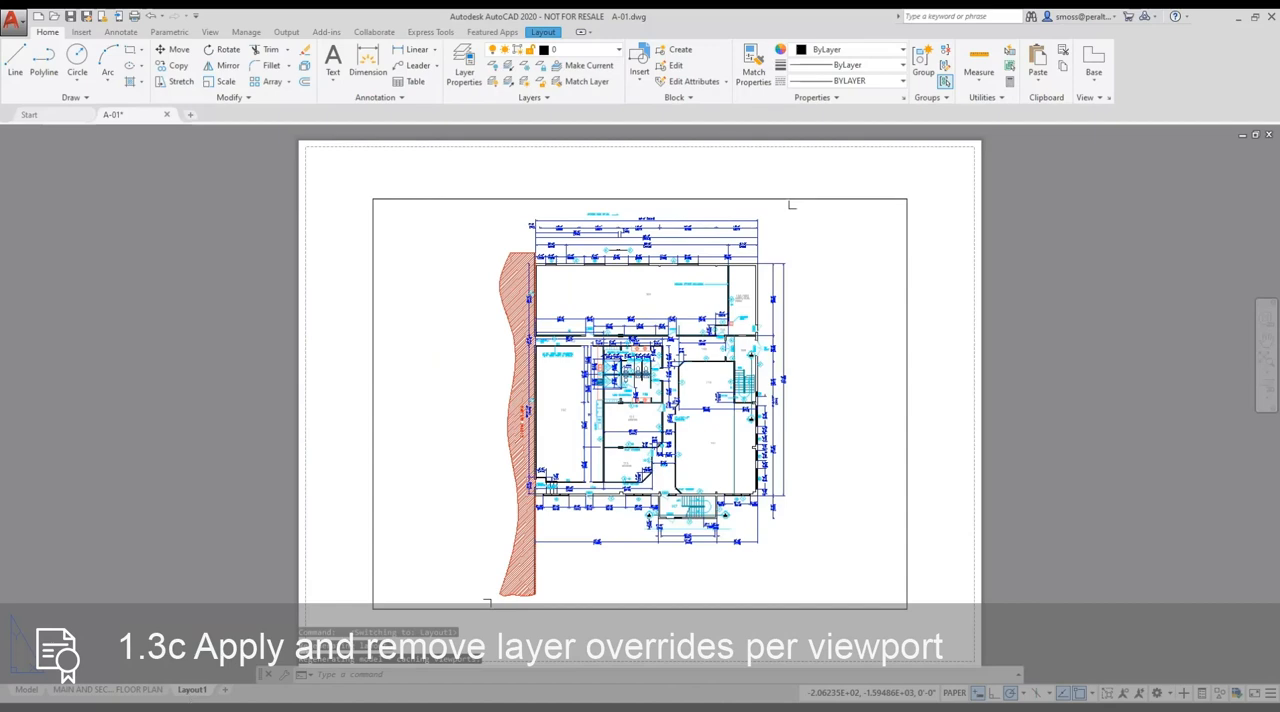
pyautogui.click(371, 441)
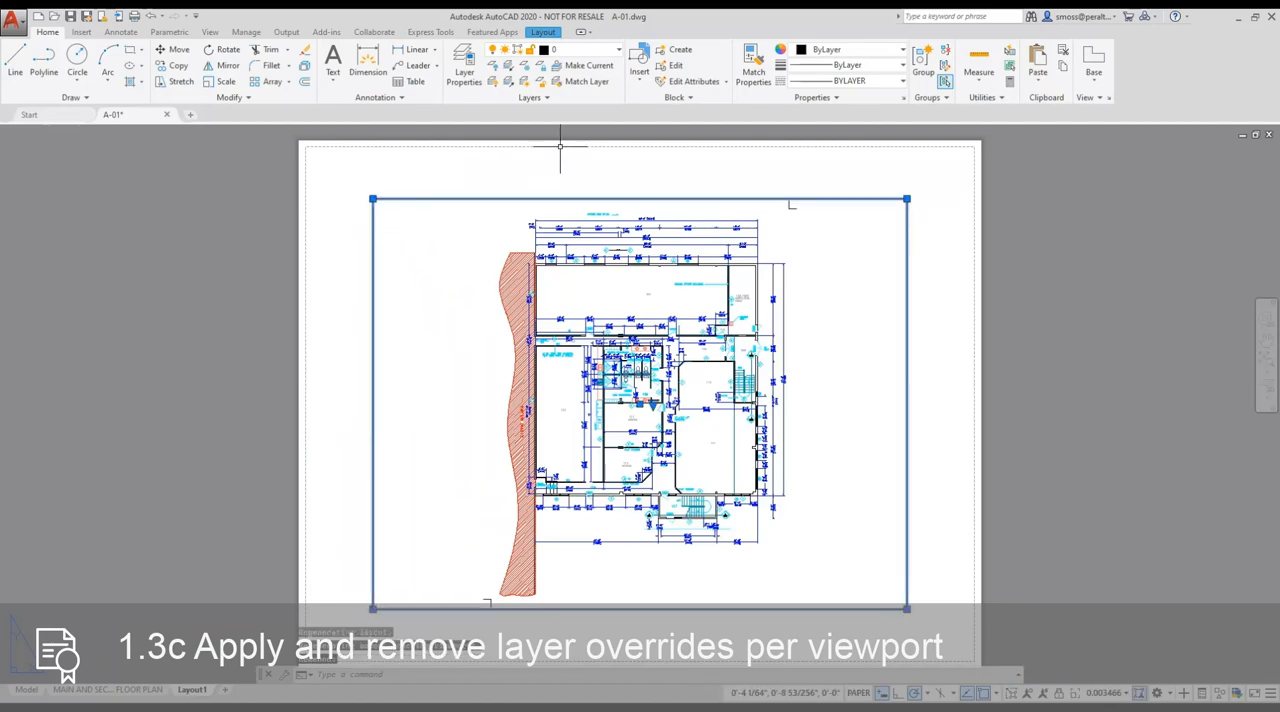
pyautogui.click(580, 49)
pyautogui.moveTo(698, 210); pyautogui.dragTo(700, 500)
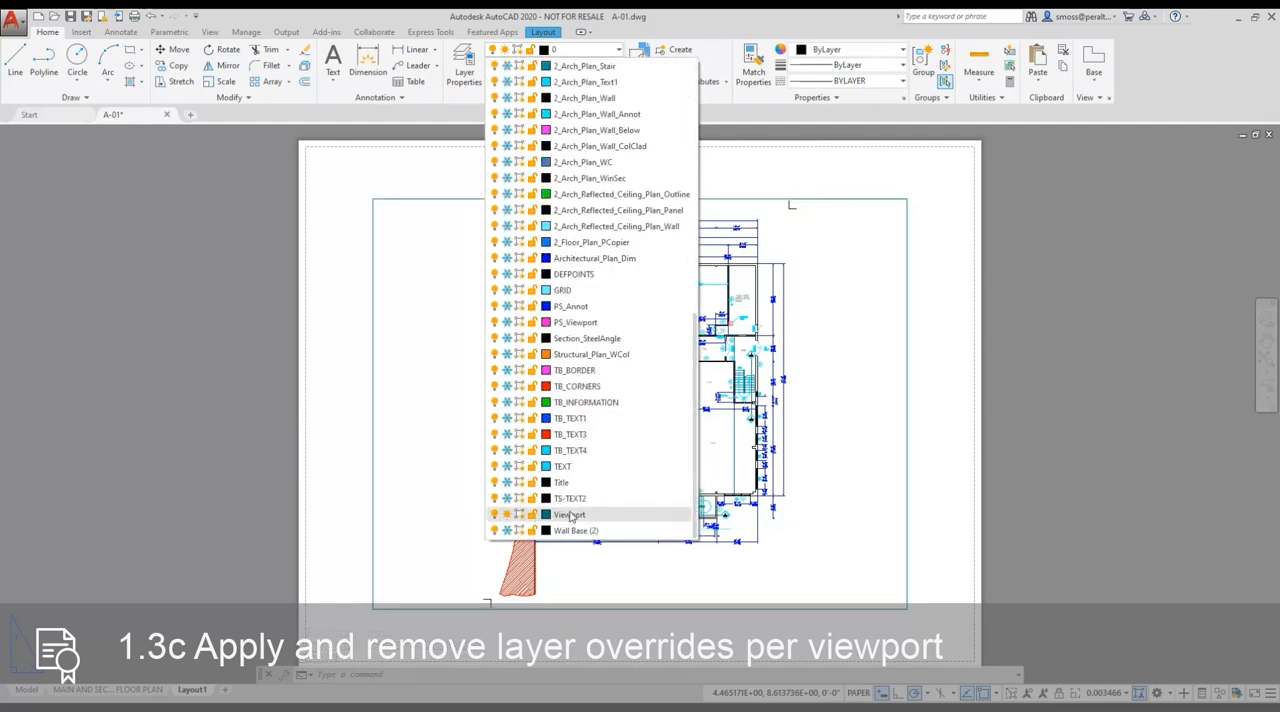
pyautogui.click(570, 515)
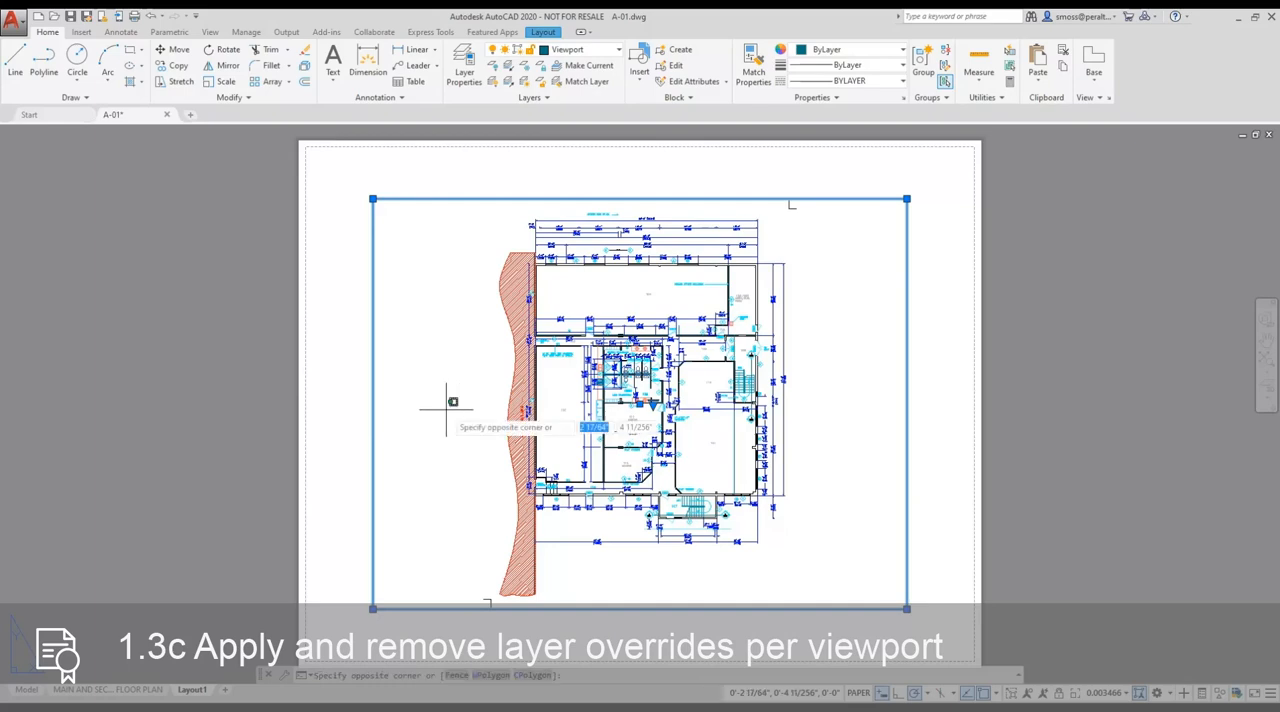
# Activate the floor plan viewport and filter the layer manager's list by 1_Arch_Plan, reviewing that filter's definition.
pyautogui.doubleClick(446, 408)
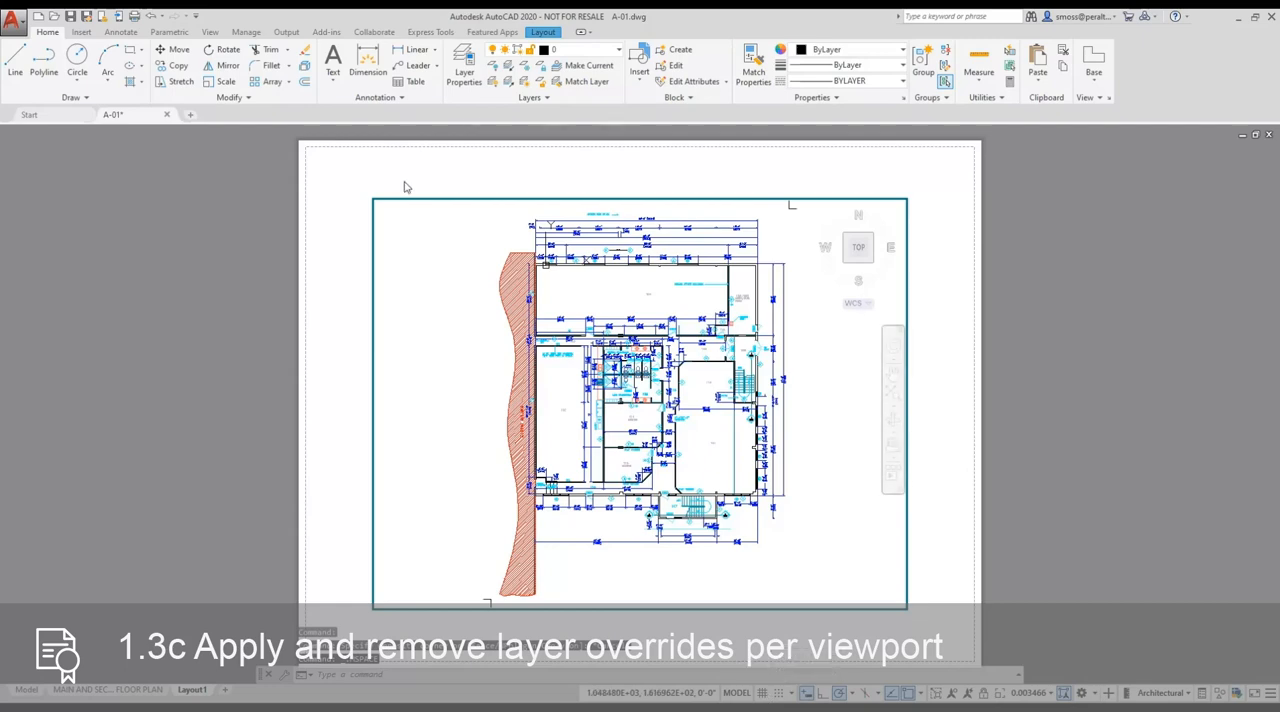
pyautogui.click(463, 68)
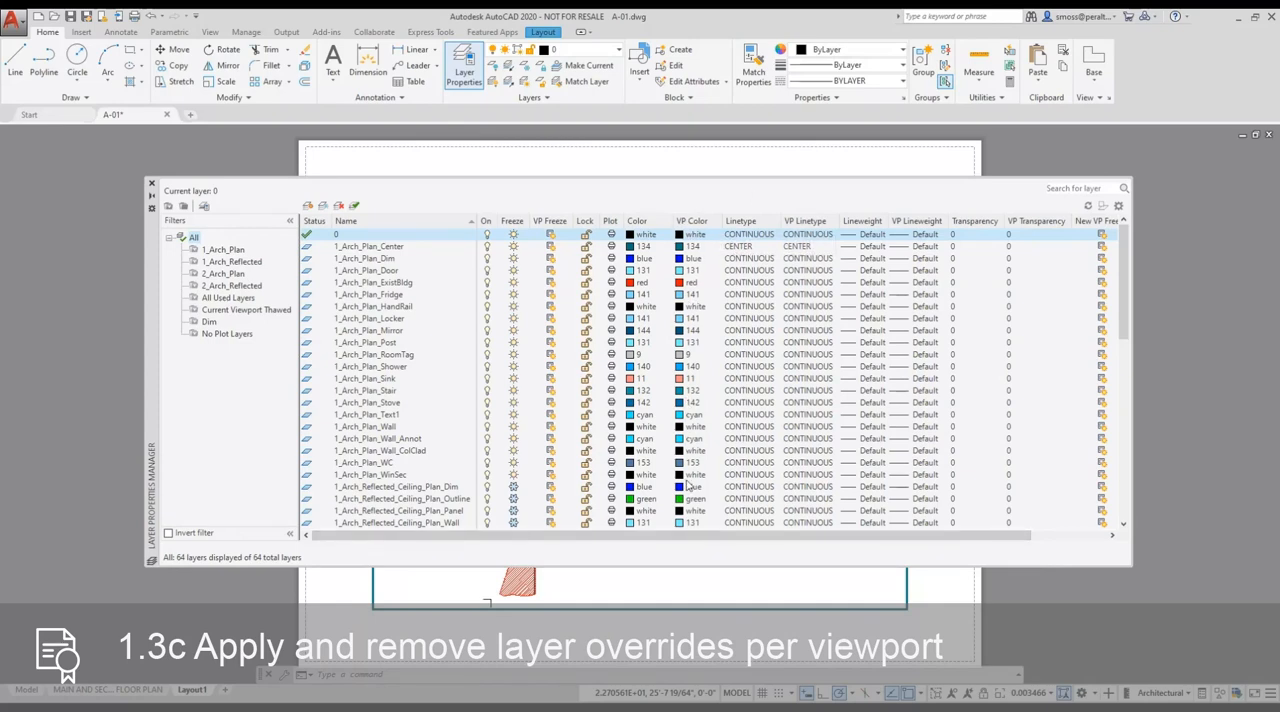
pyautogui.doubleClick(216, 251)
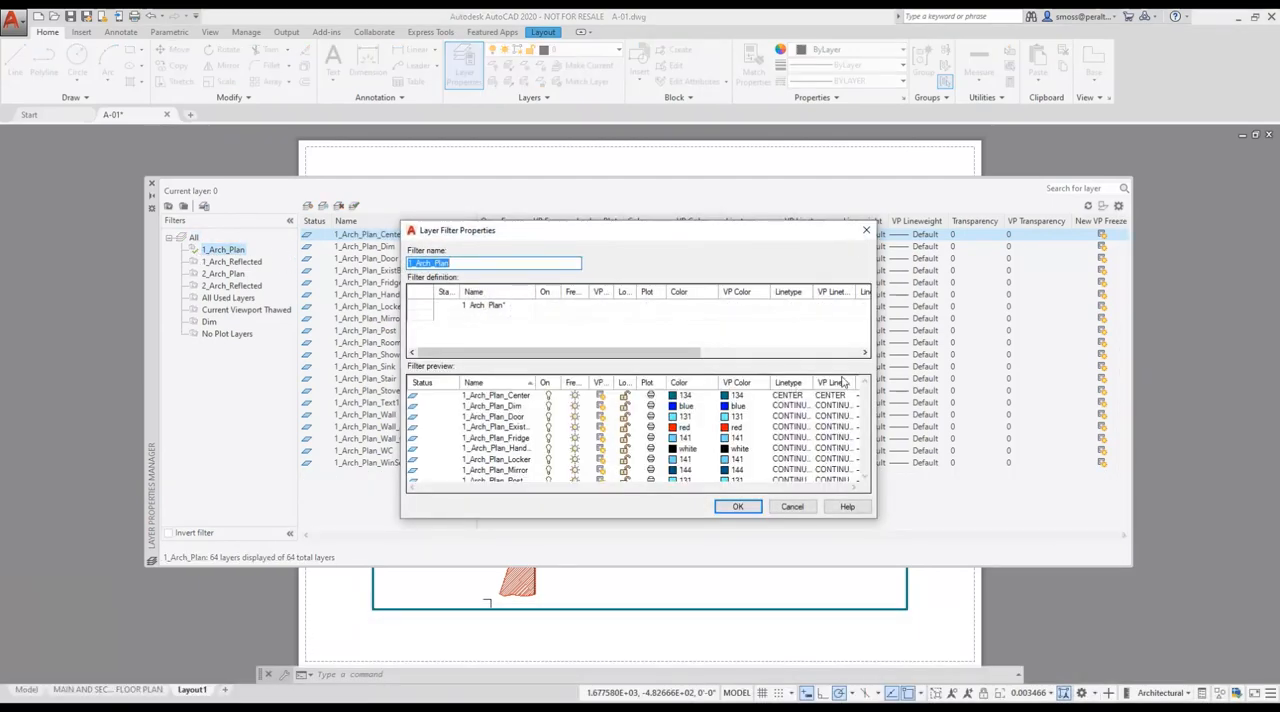
pyautogui.moveTo(580, 224); pyautogui.dragTo(557, 174)
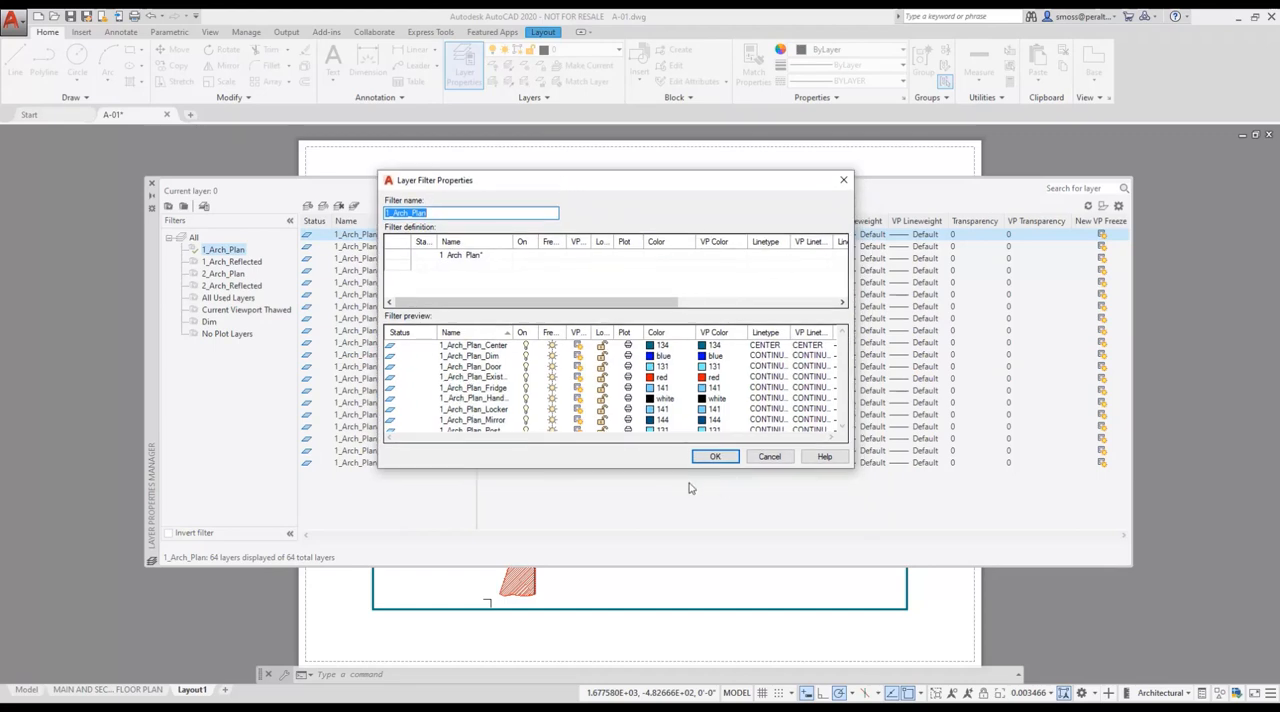
pyautogui.moveTo(639, 467); pyautogui.dragTo(639, 577)
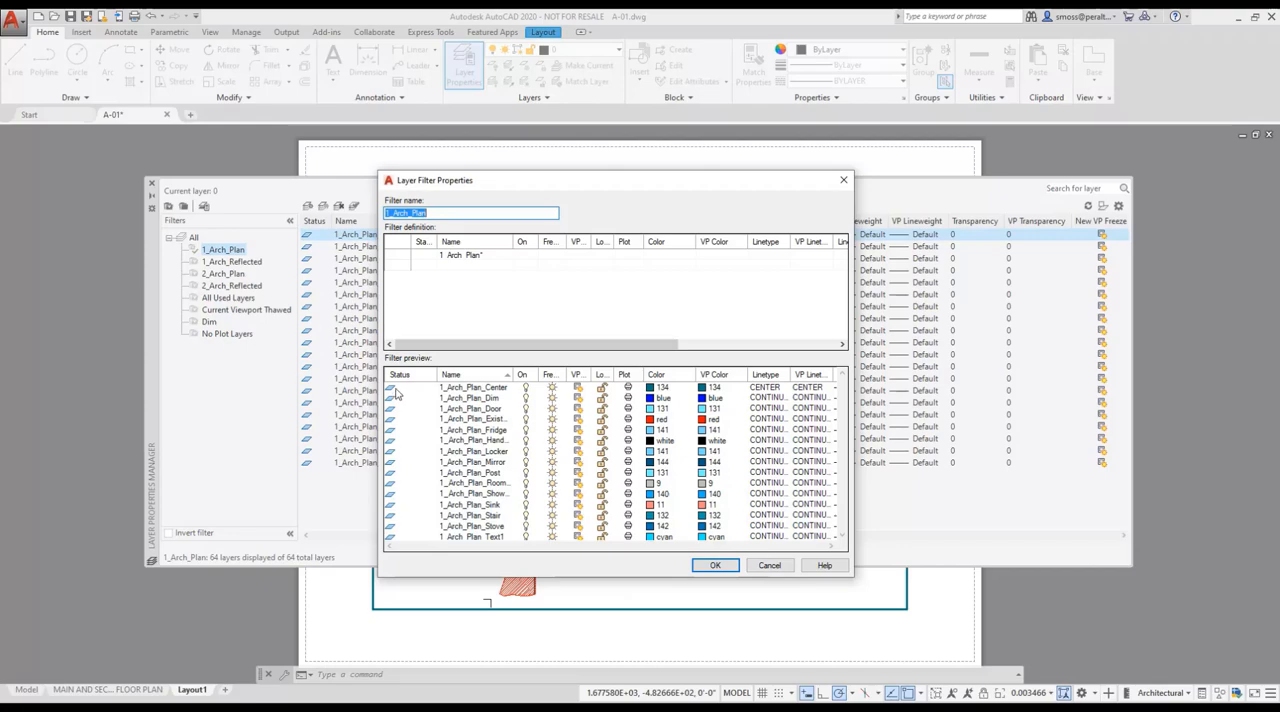
pyautogui.click(717, 570)
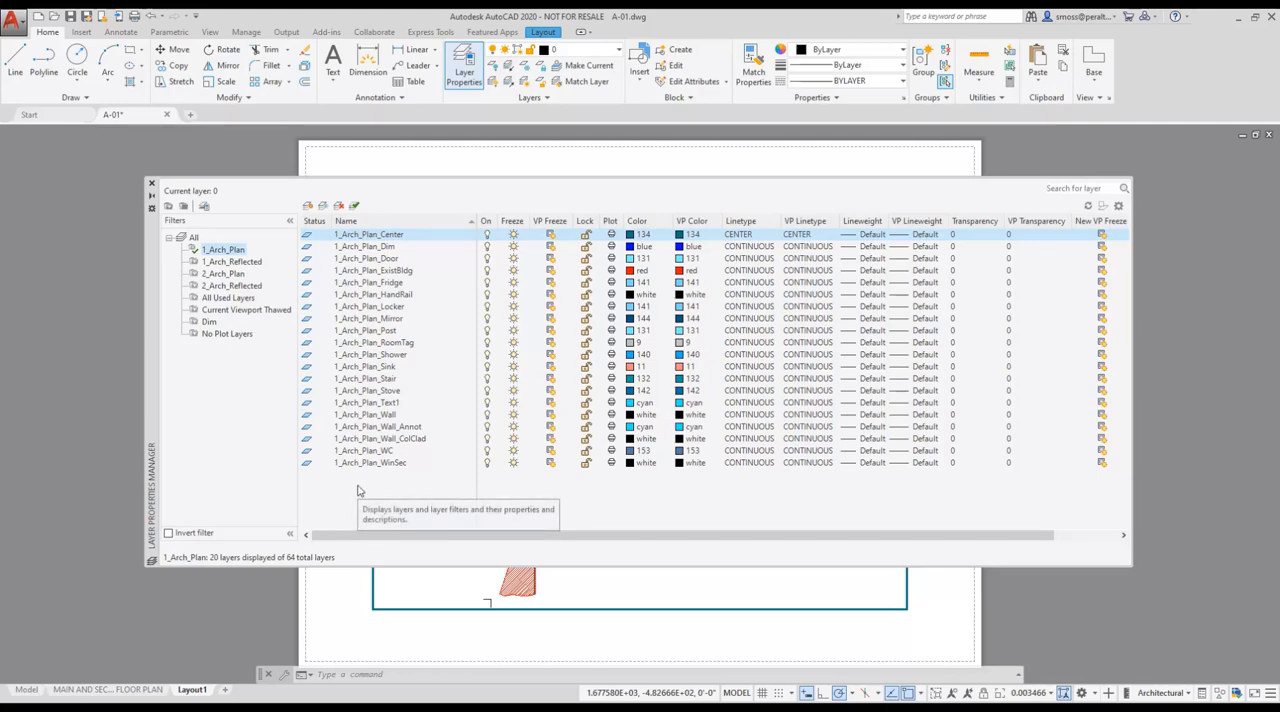
# Override the viewport color of all 1_Arch_Plan layers with color 8, close the layer manager and return to paper space.
pyautogui.hotkey('ctrl', 'a')
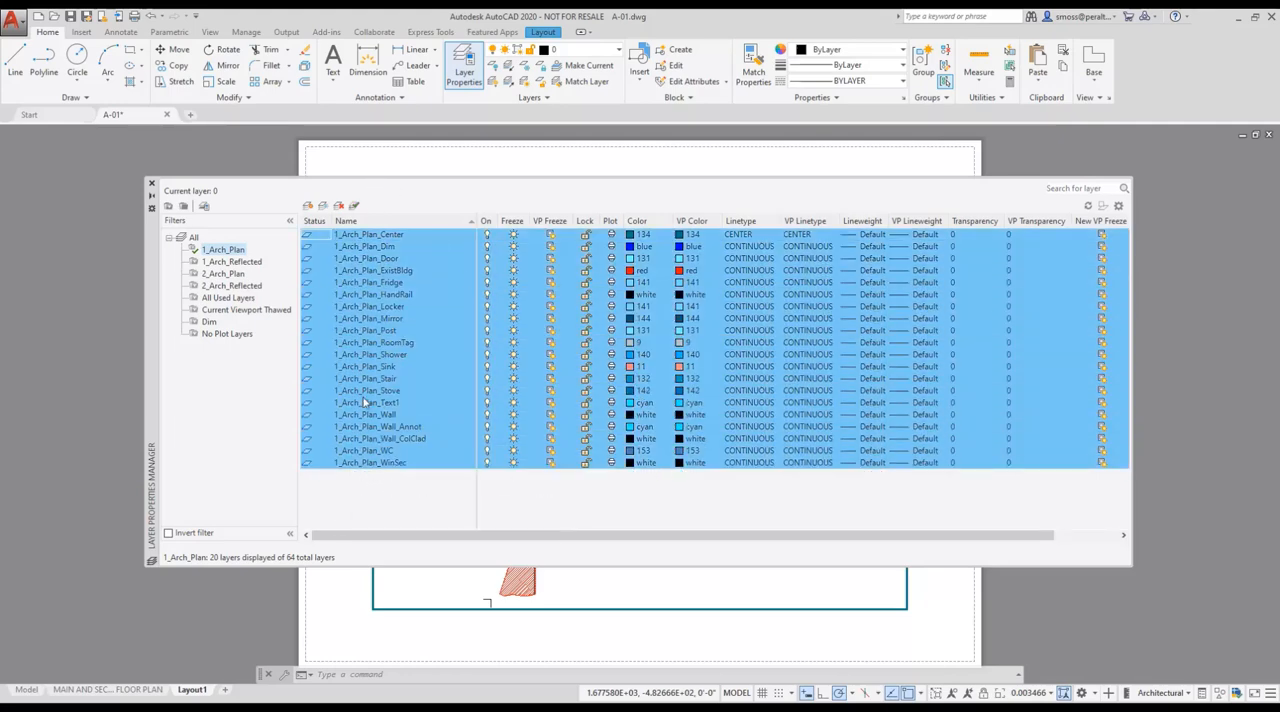
pyautogui.click(692, 237)
pyautogui.click(620, 392)
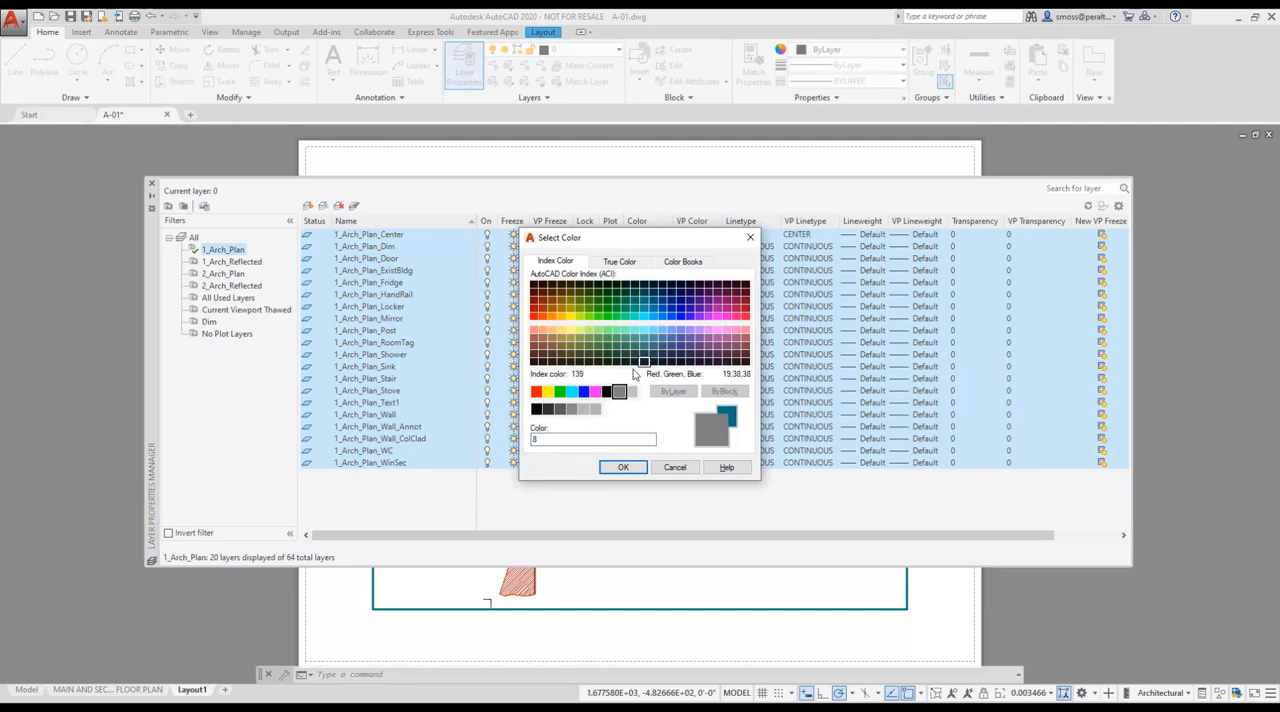
pyautogui.click(622, 468)
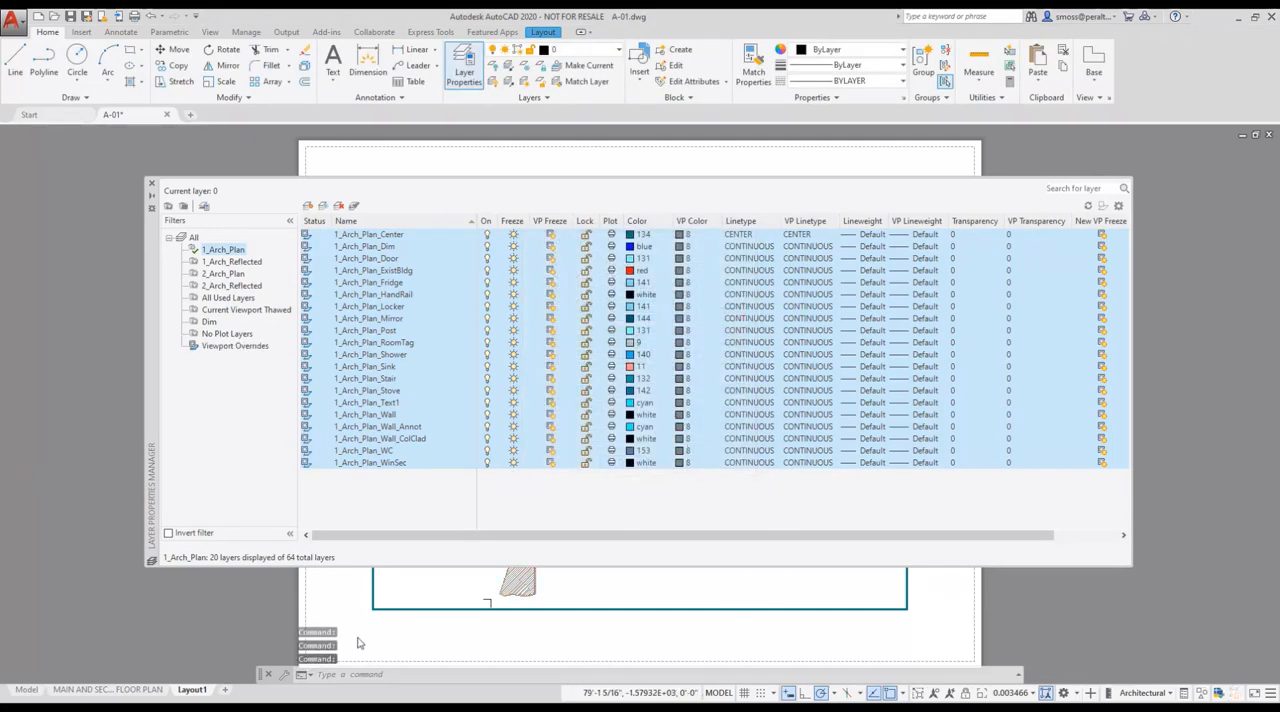
pyautogui.click(150, 186)
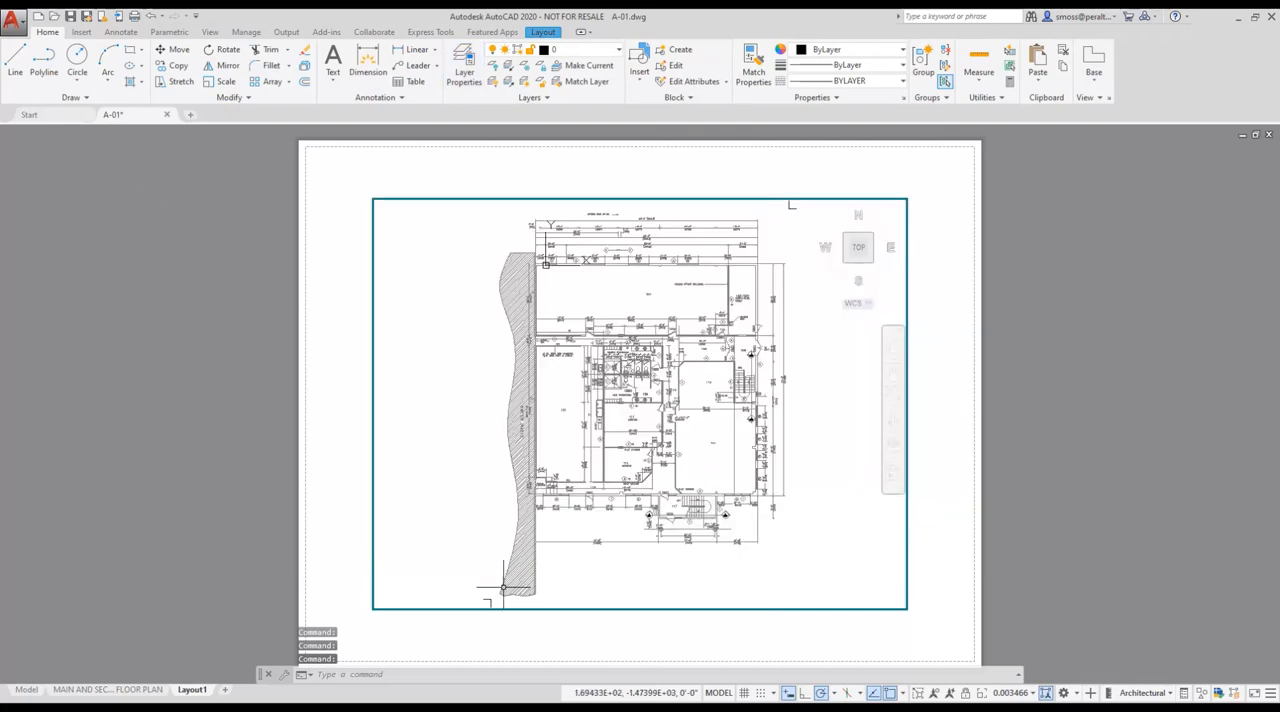
pyautogui.doubleClick(430, 638)
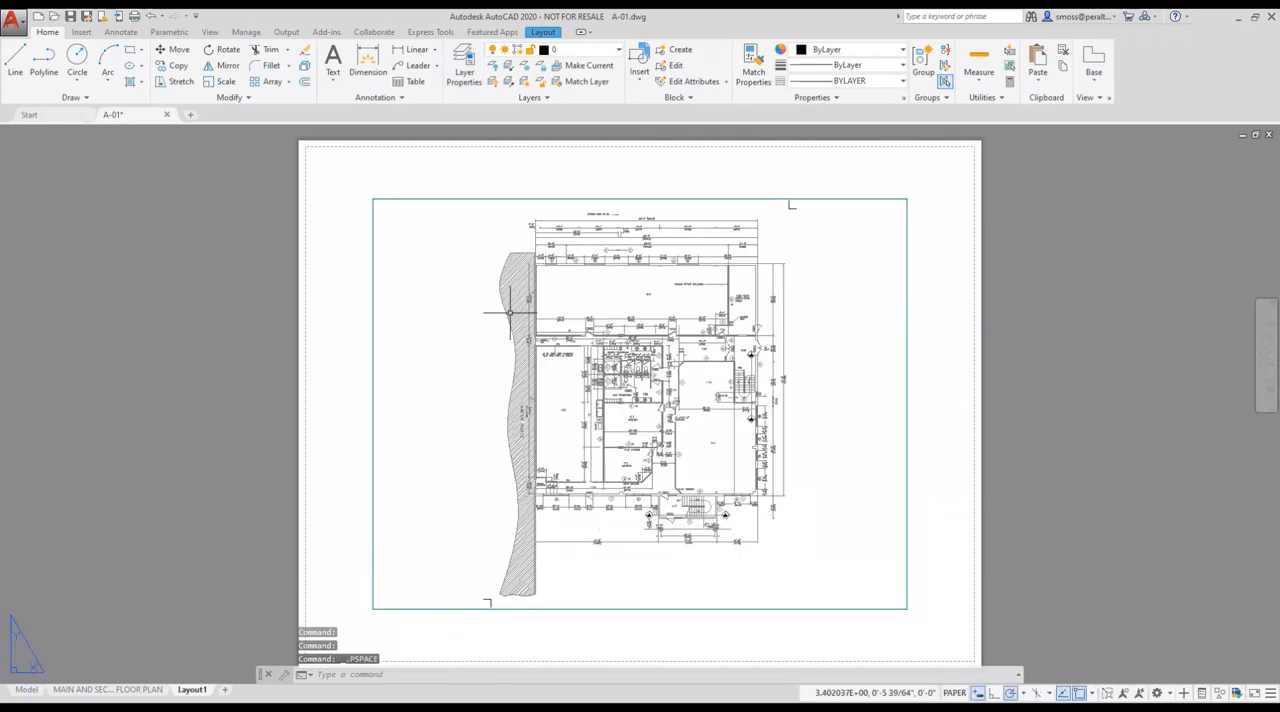
# Rename Layout1 as First Floor Plan Grey.
pyautogui.rightClick(190, 694)
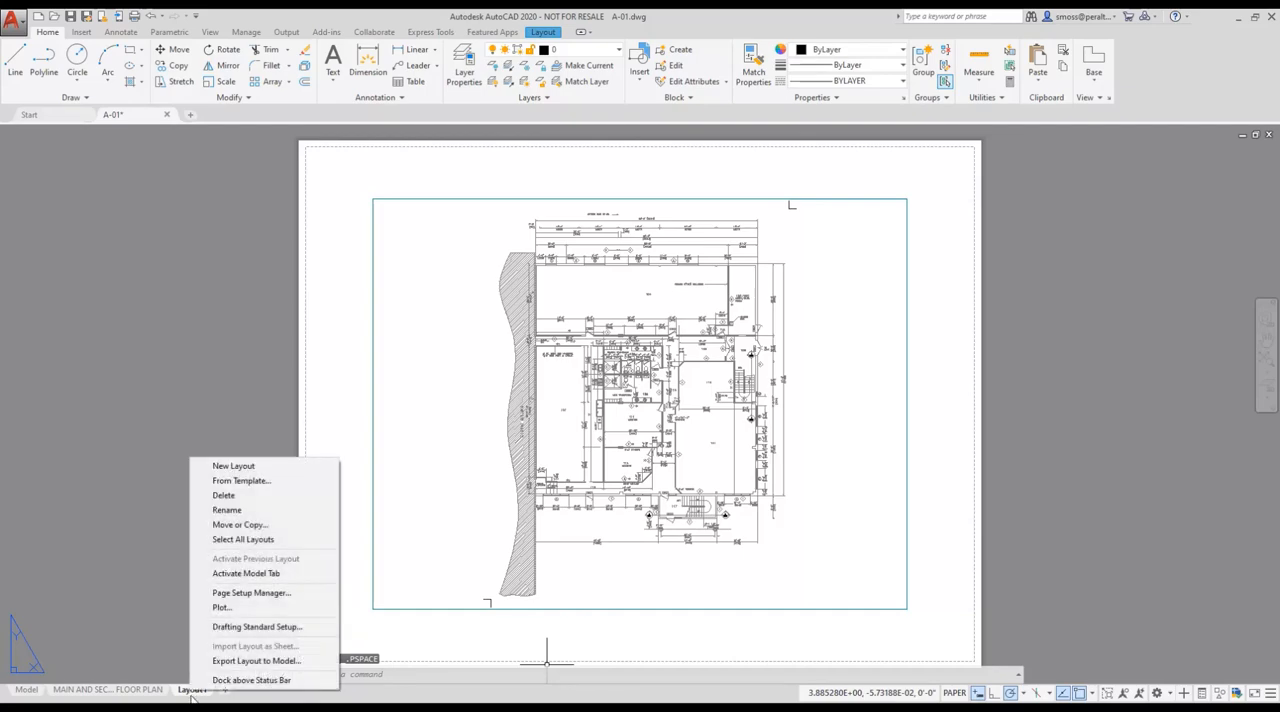
pyautogui.click(243, 511)
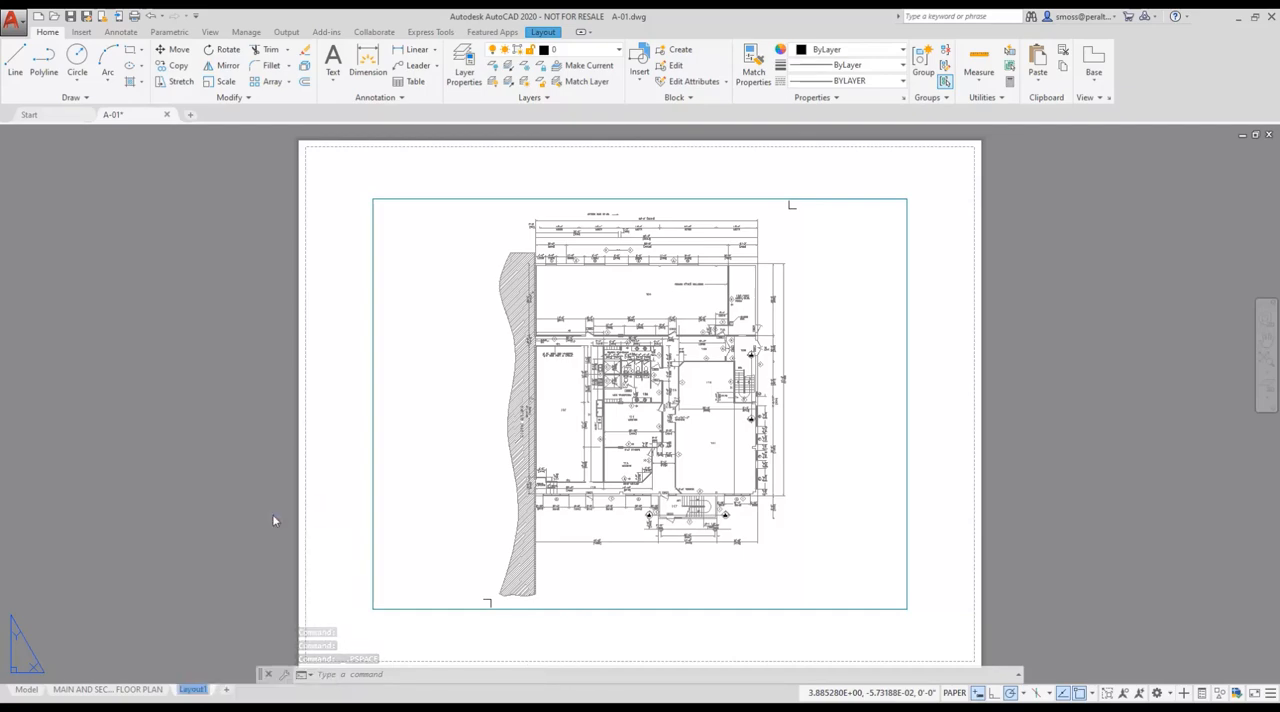
pyautogui.write('First Floor Plan Grey')
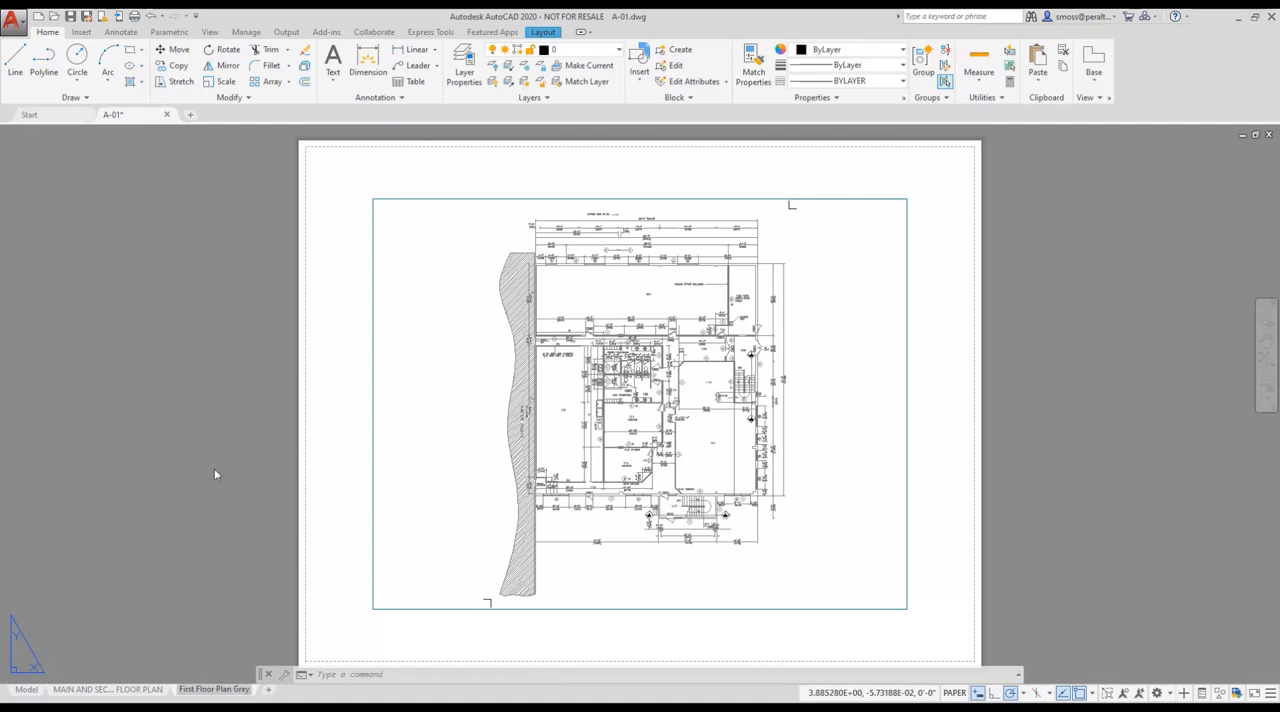
pyautogui.press('Return')
pyautogui.click(211, 491)
pyautogui.press('Escape')
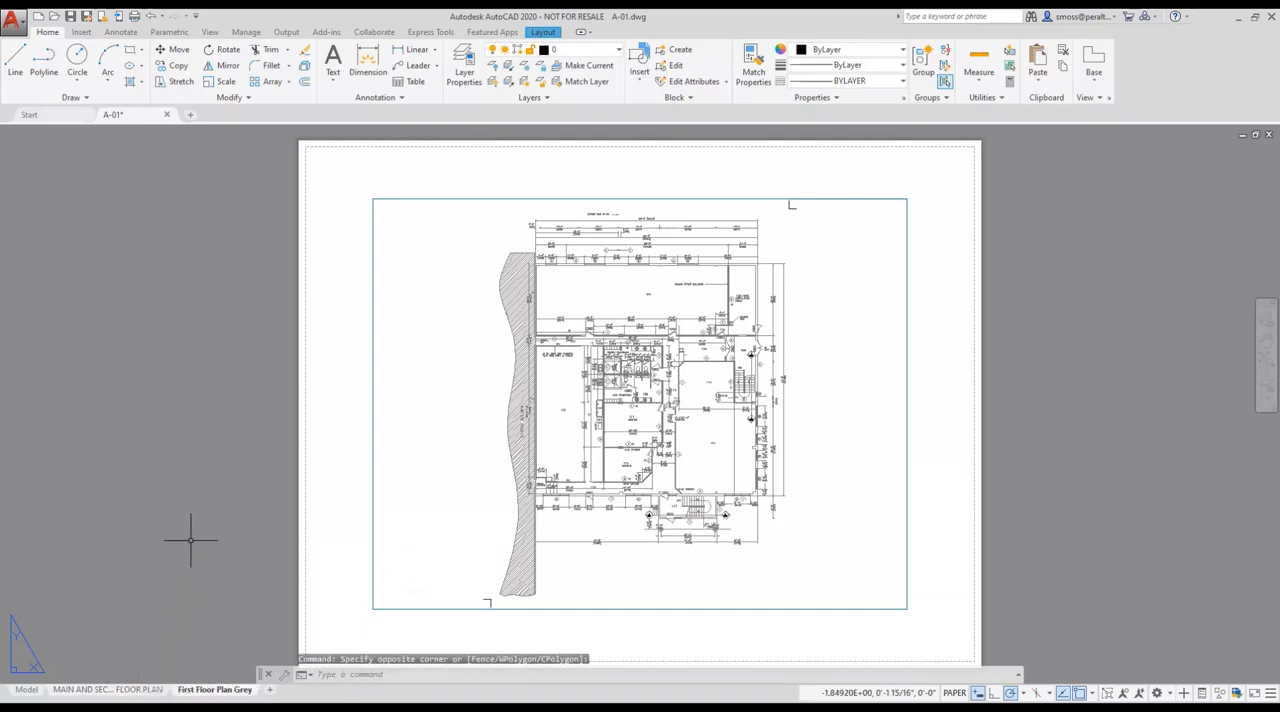
# Compare the plan's colors in the main and second floor plan layout, the First Floor Plan Grey layout and model space.
pyautogui.click(85, 690)
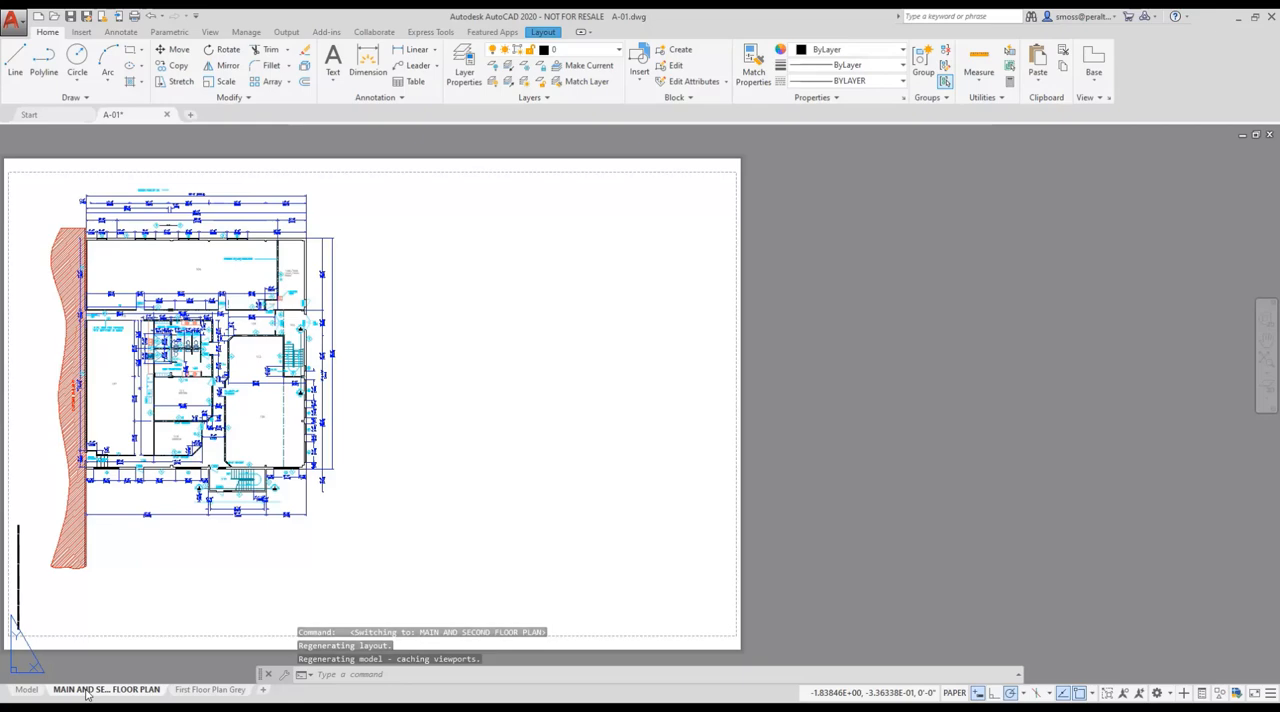
pyautogui.click(196, 691)
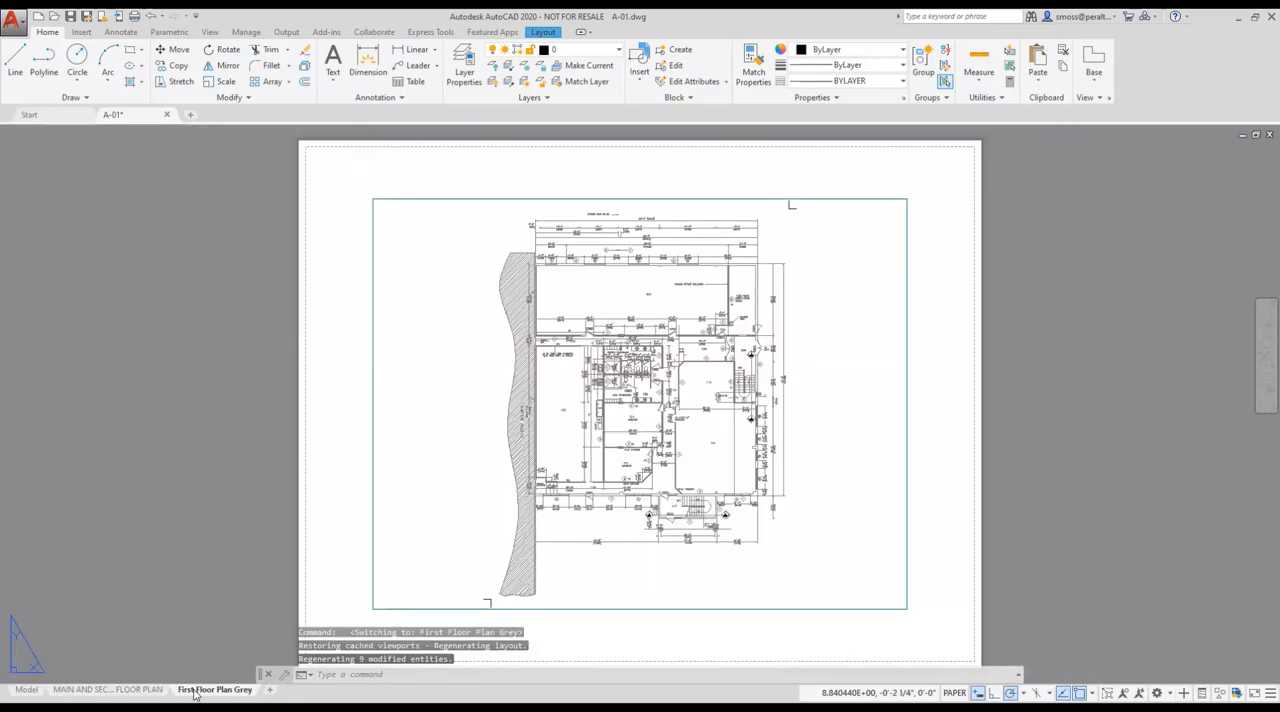
pyautogui.click(27, 690)
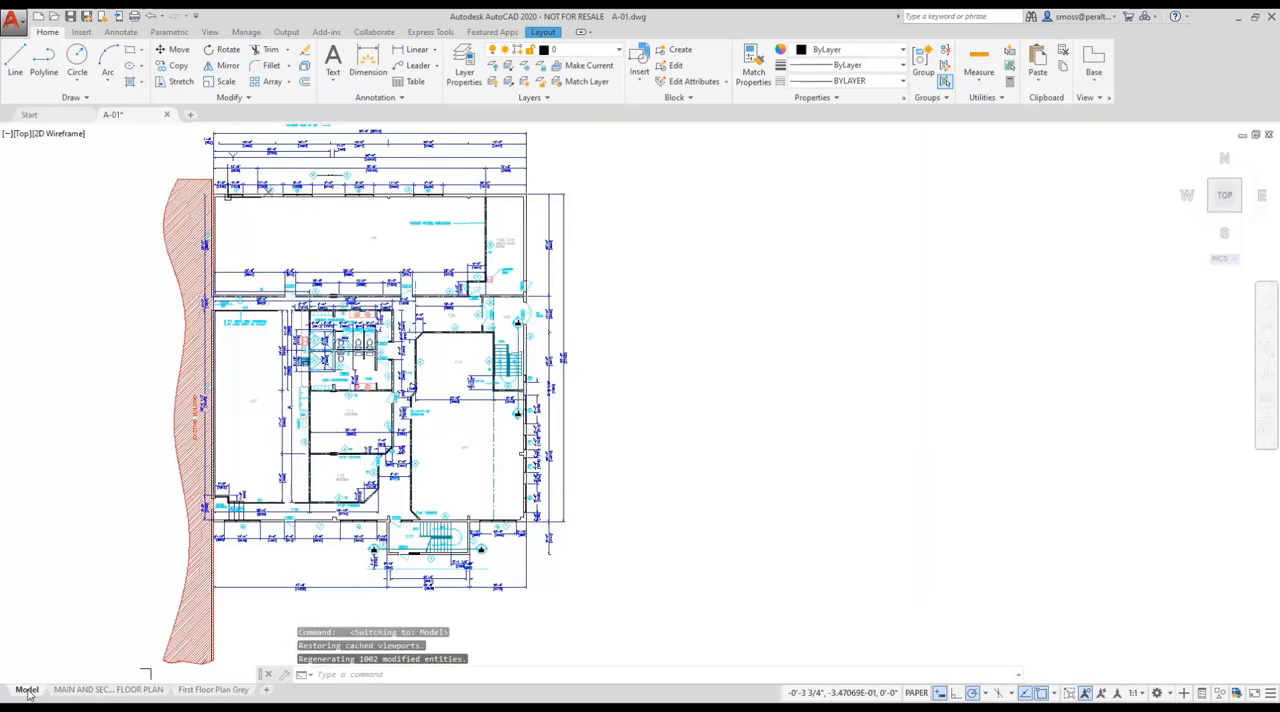
pyautogui.click(212, 690)
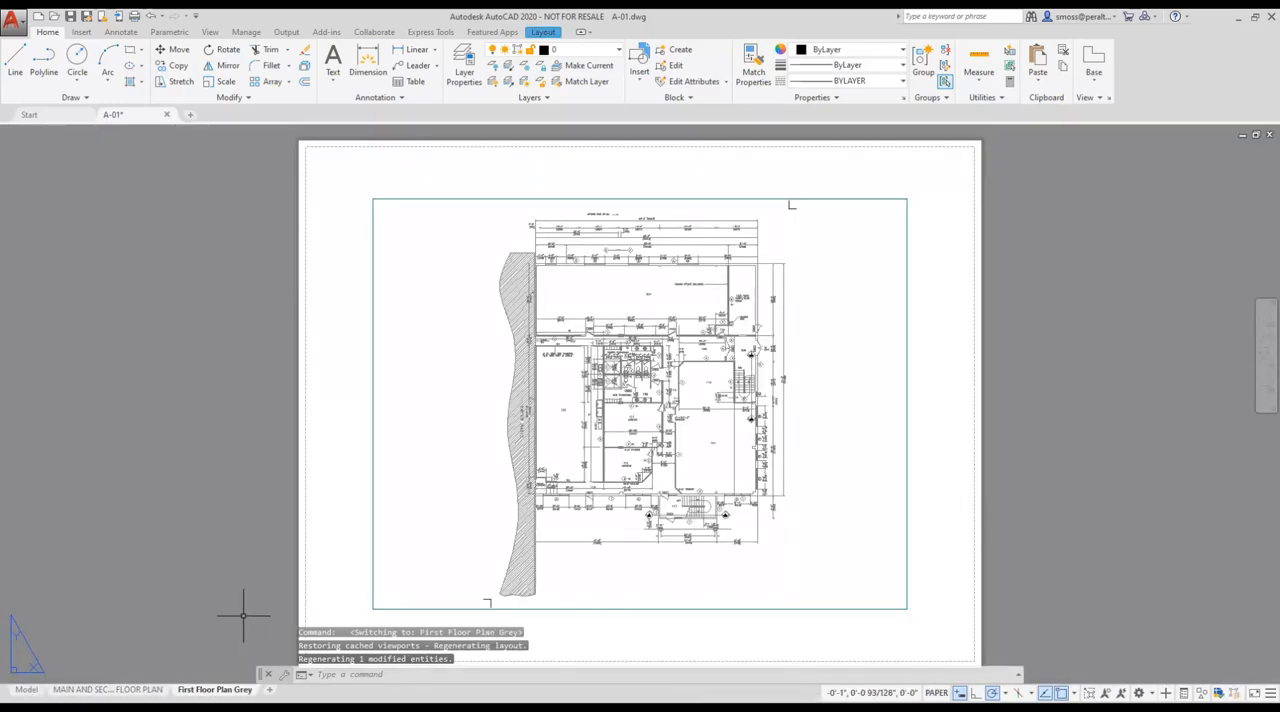
# In model space, change the color property of the room number text 113 from ByLayer to Blue.
pyautogui.click(27, 690)
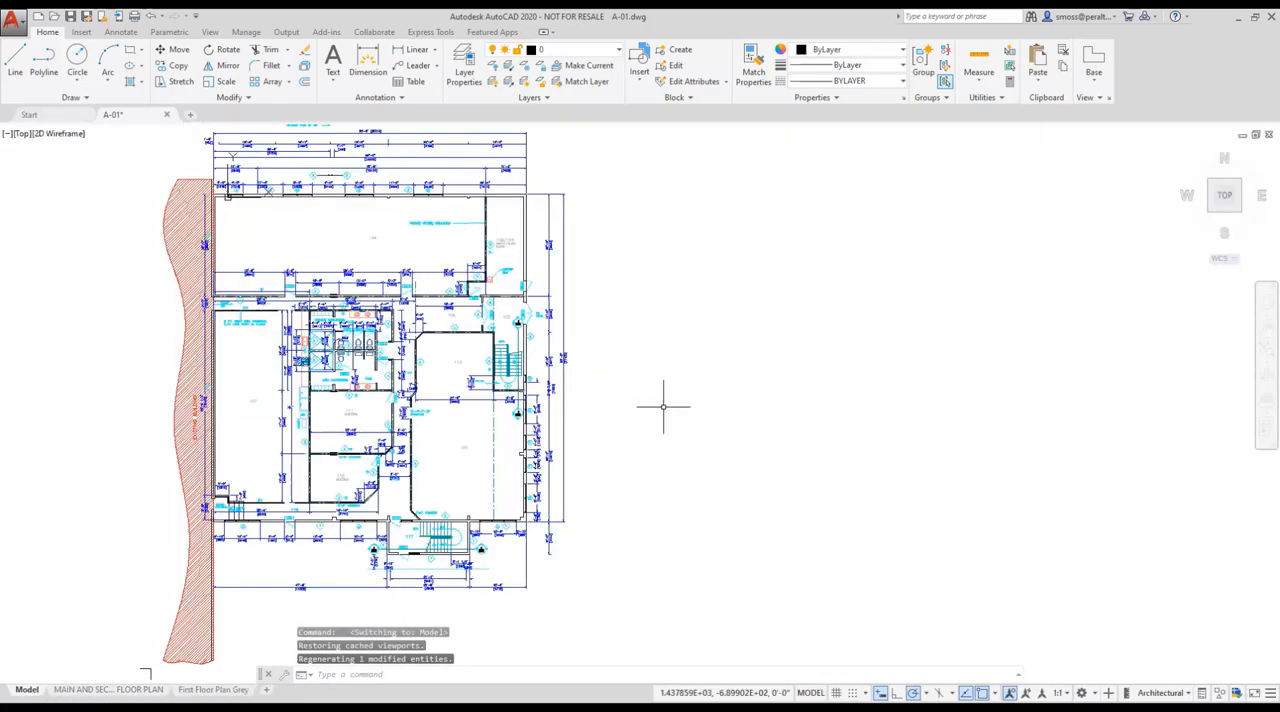
pyautogui.scroll(6, 495, 380)
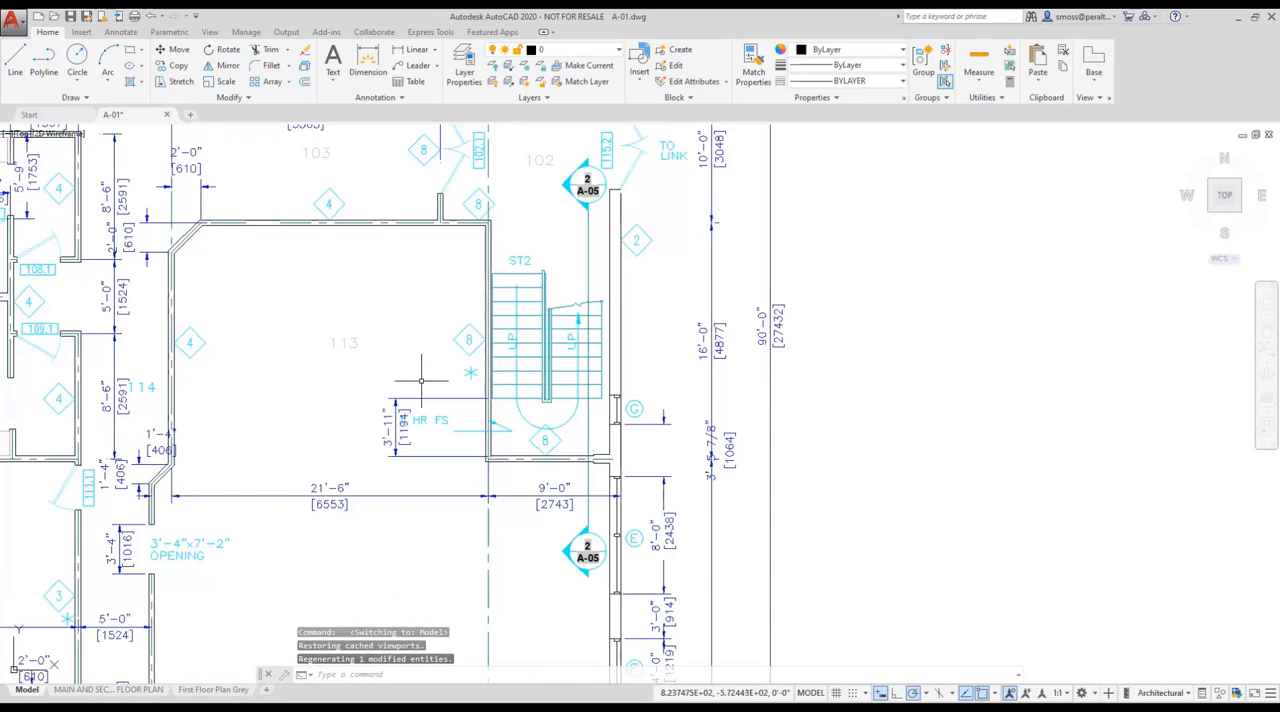
pyautogui.click(340, 344)
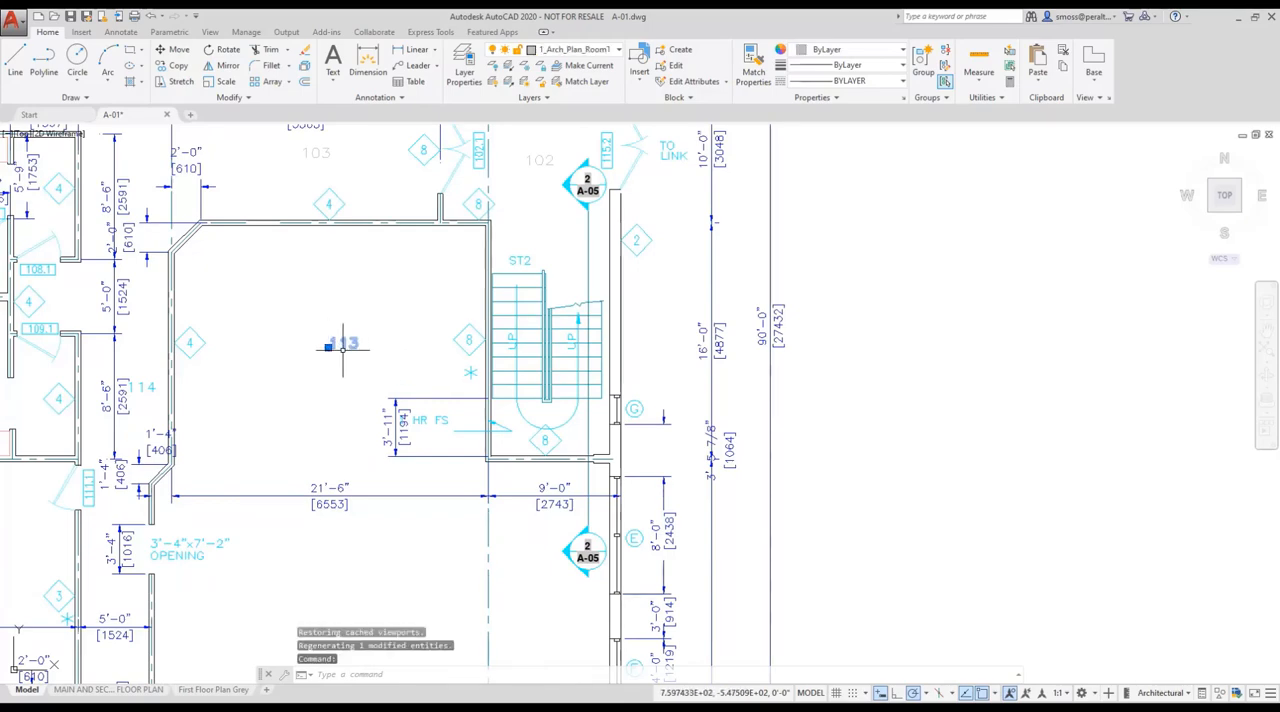
pyautogui.rightClick(349, 343)
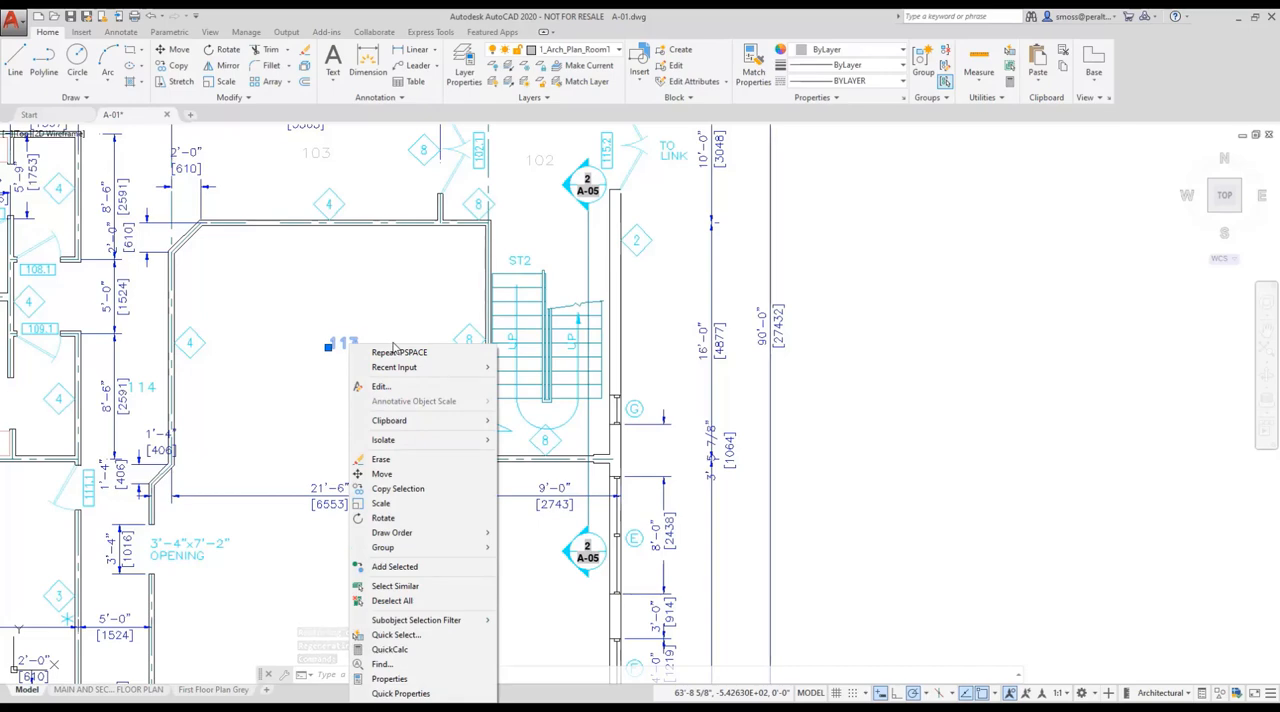
pyautogui.click(410, 680)
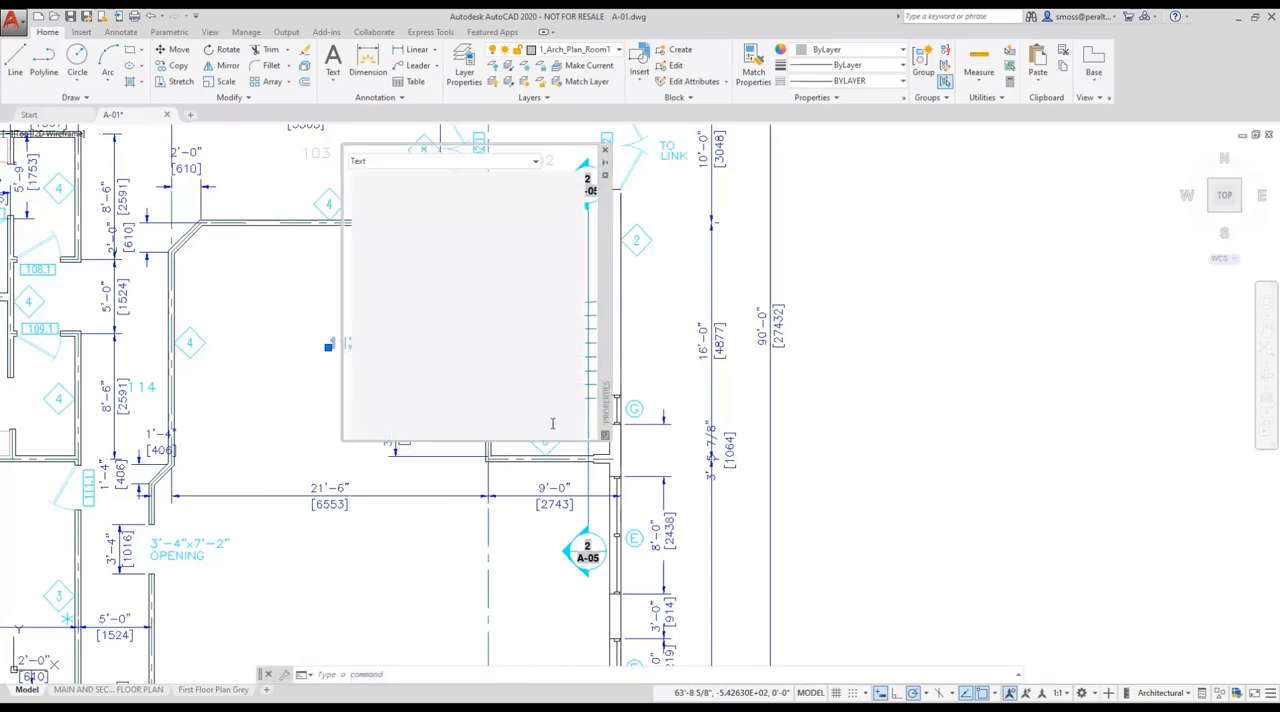
pyautogui.moveTo(600, 243); pyautogui.dragTo(748, 292)
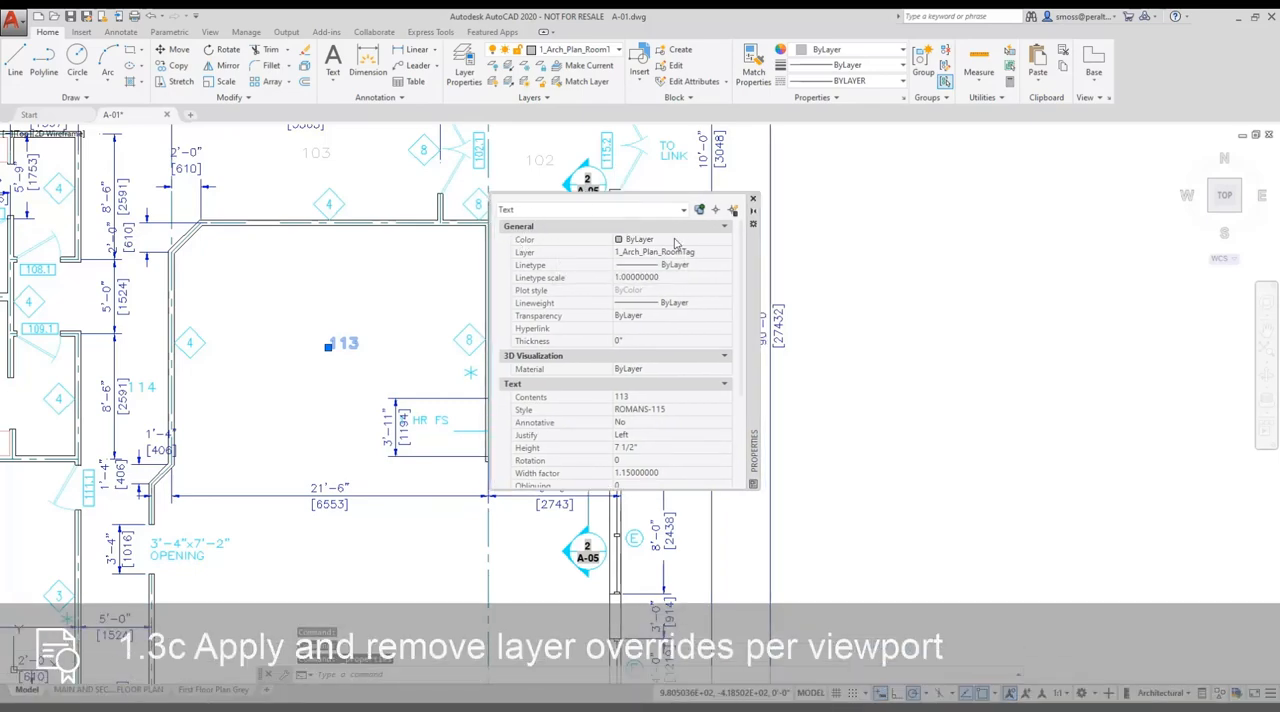
pyautogui.click(725, 244)
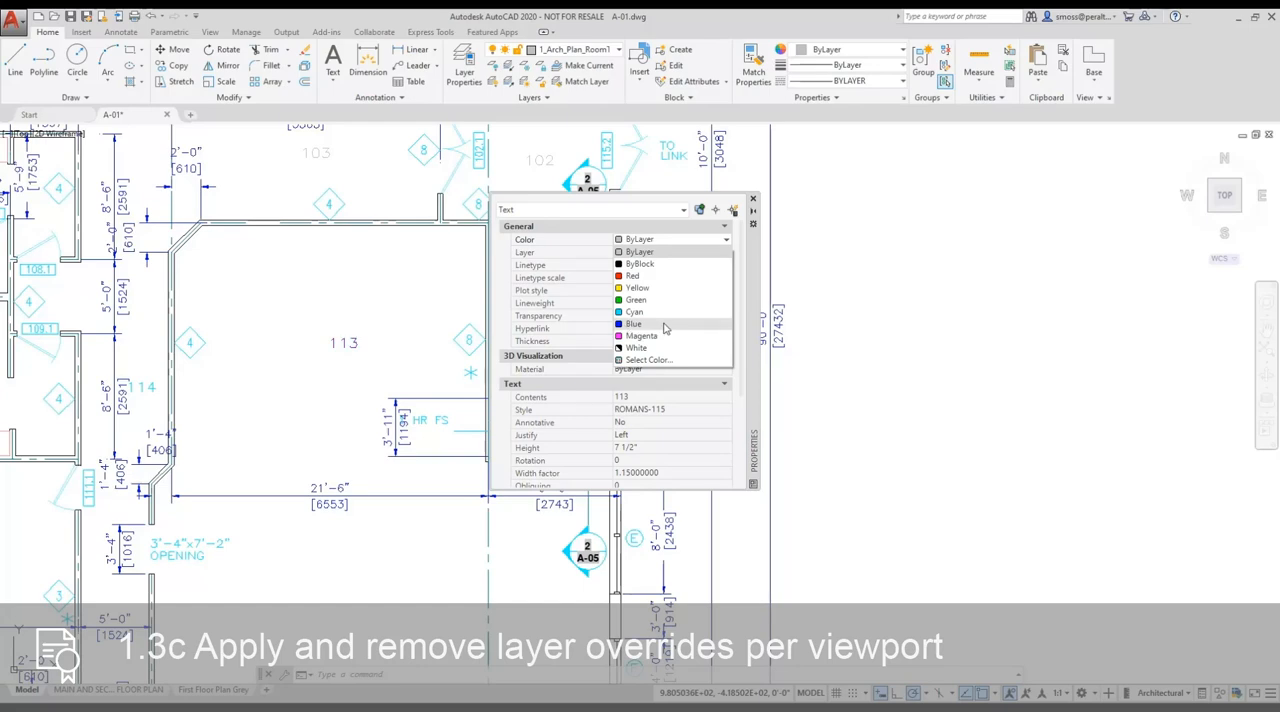
pyautogui.click(665, 326)
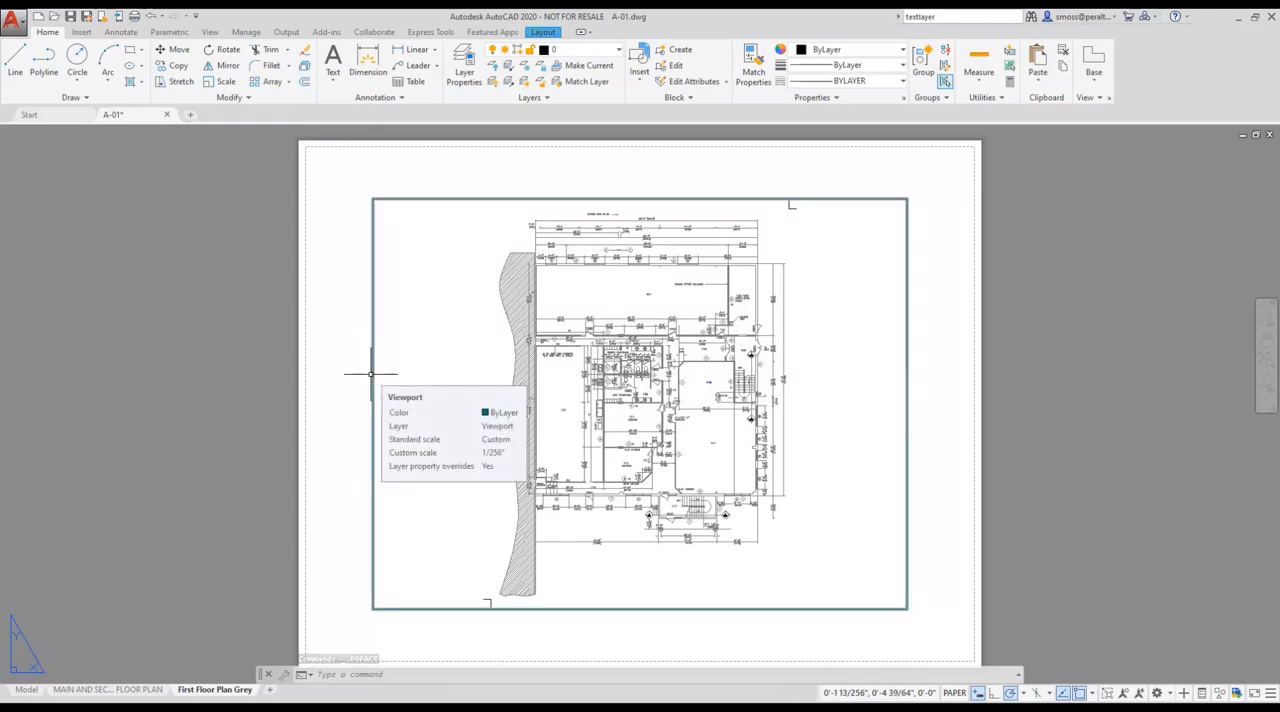
# Activate the First Floor Plan Grey layout's viewport, query the VPLAYEROVERRIDES system variable for it, and return to paper space.
pyautogui.doubleClick(433, 349)
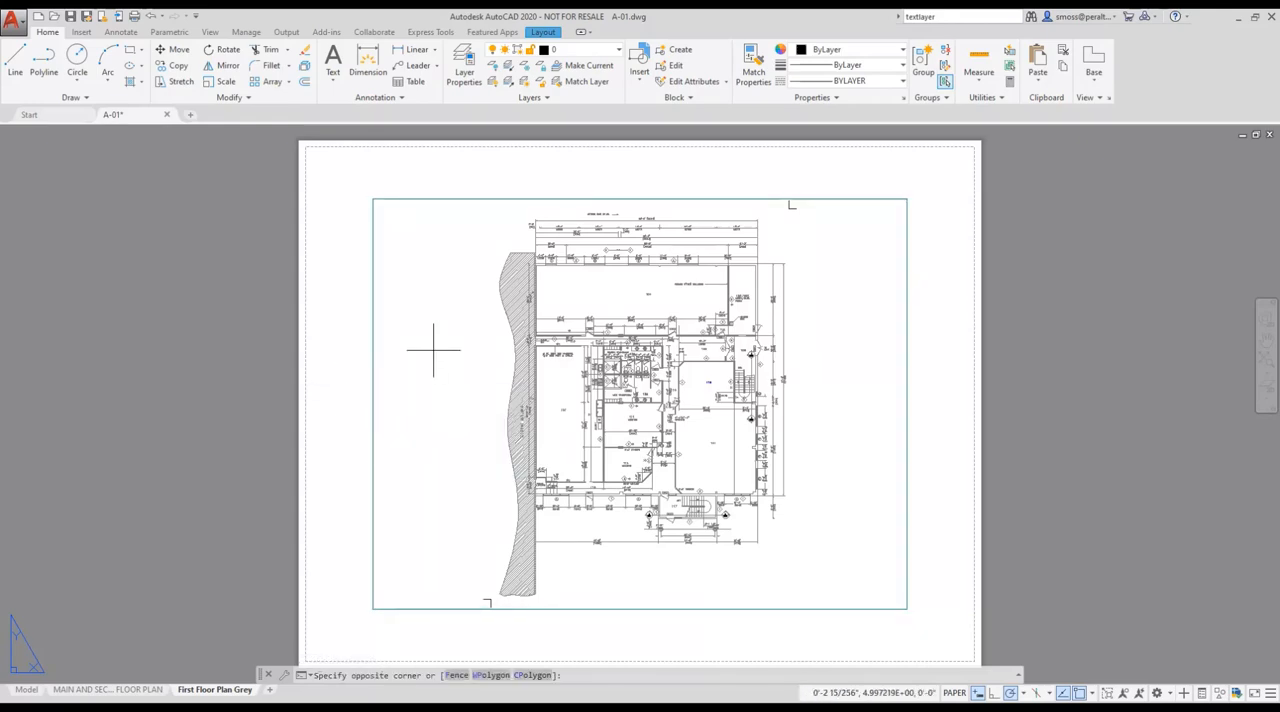
pyautogui.rightClick(431, 309)
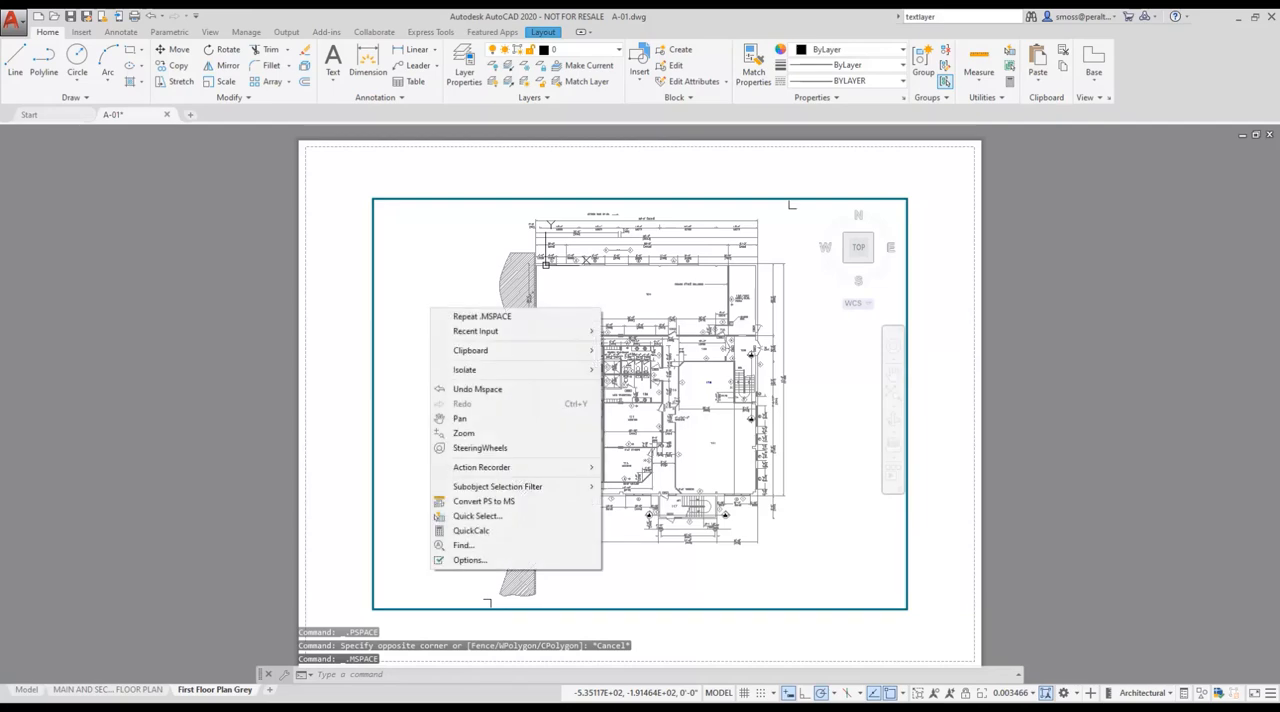
pyautogui.moveTo(552, 334)
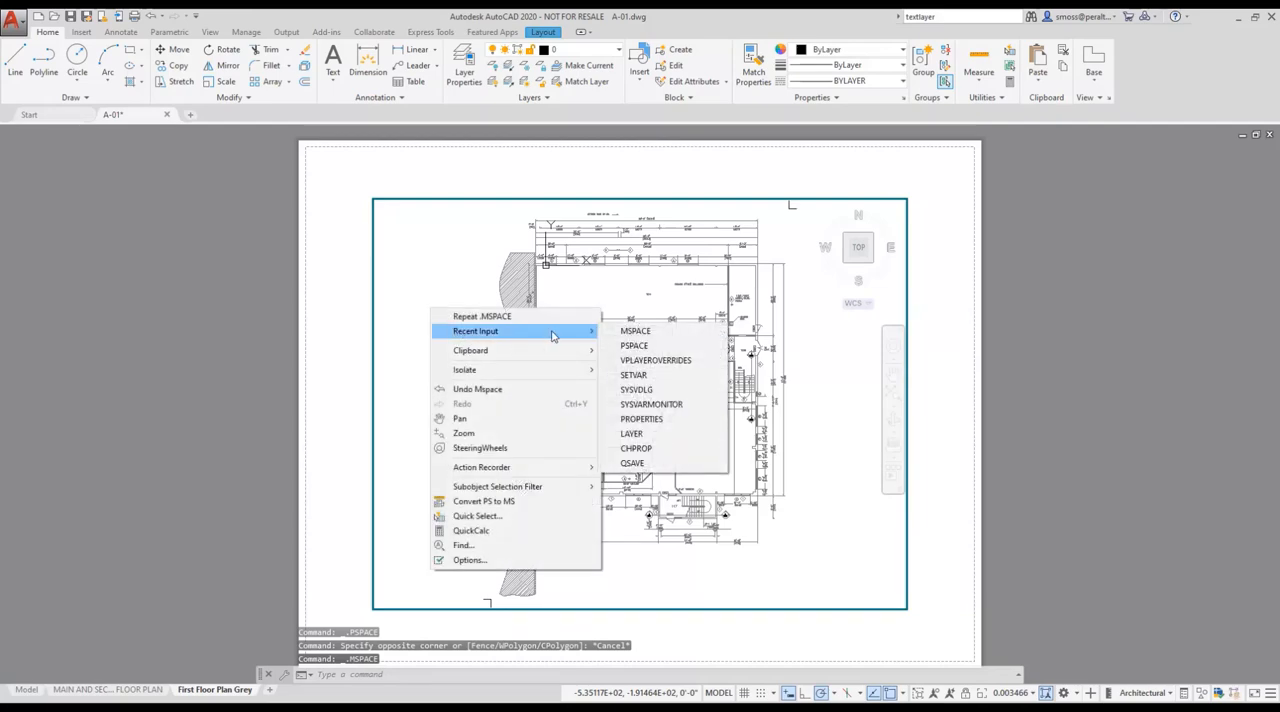
pyautogui.click(659, 362)
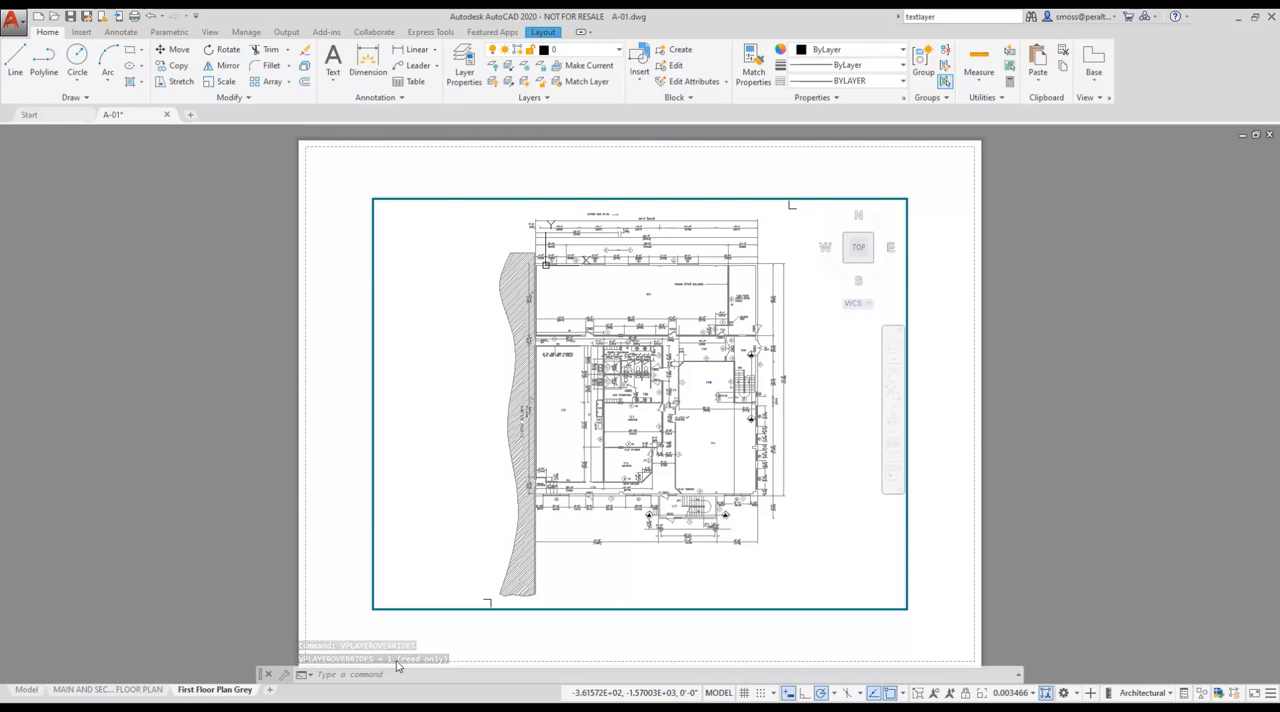
pyautogui.doubleClick(333, 588)
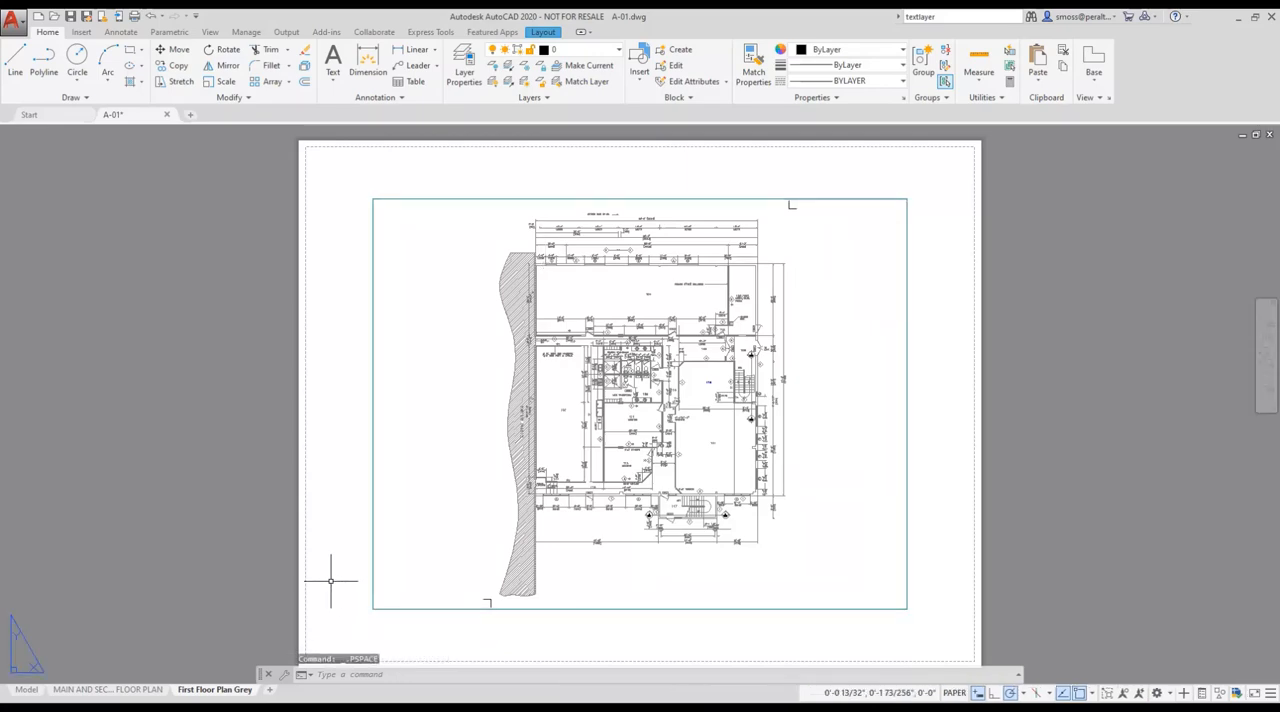
# Query VPLAYEROVERRIDES for the floor plan viewport in the main and second floor plan layout.
pyautogui.click(130, 693)
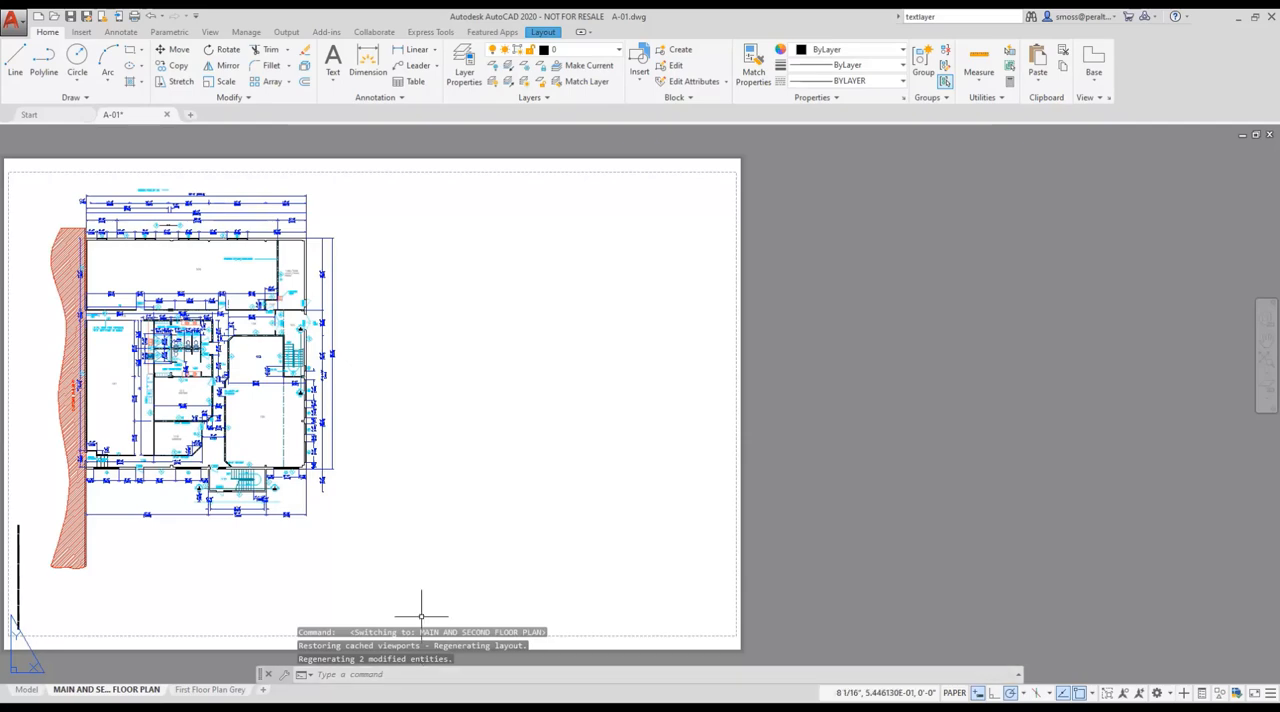
pyautogui.doubleClick(248, 421)
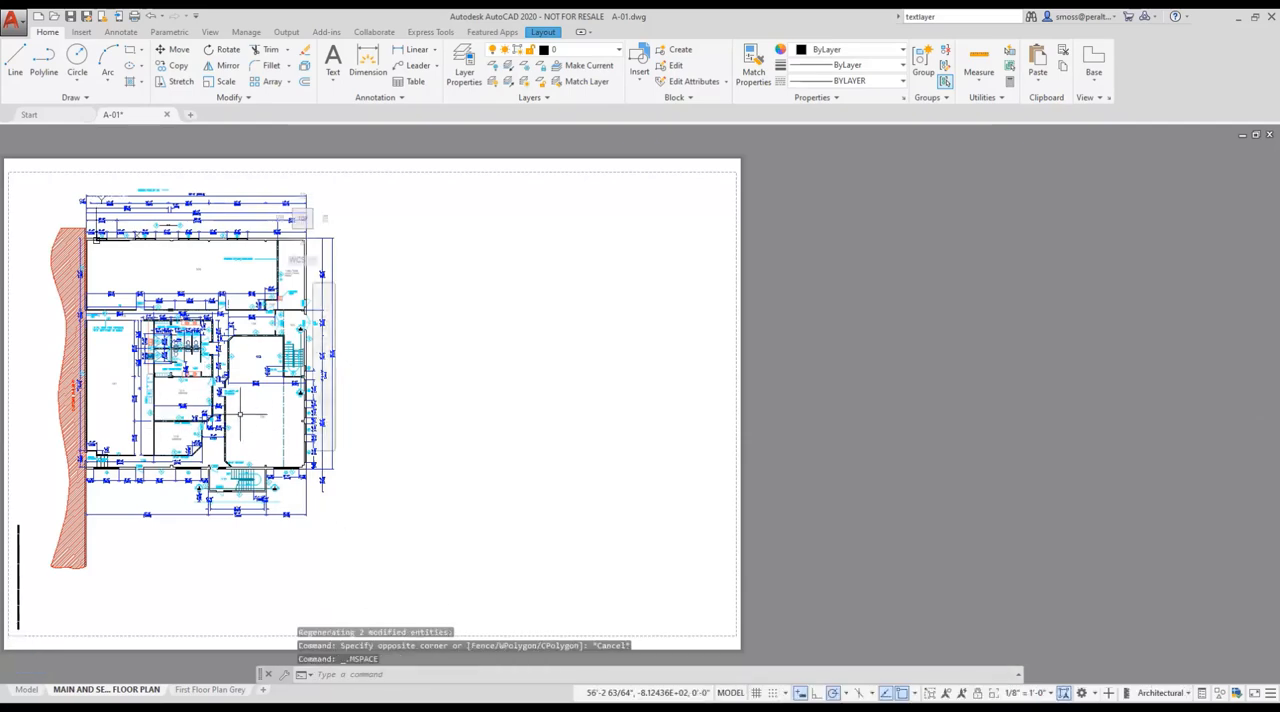
pyautogui.rightClick(241, 416)
pyautogui.moveTo(300, 438)
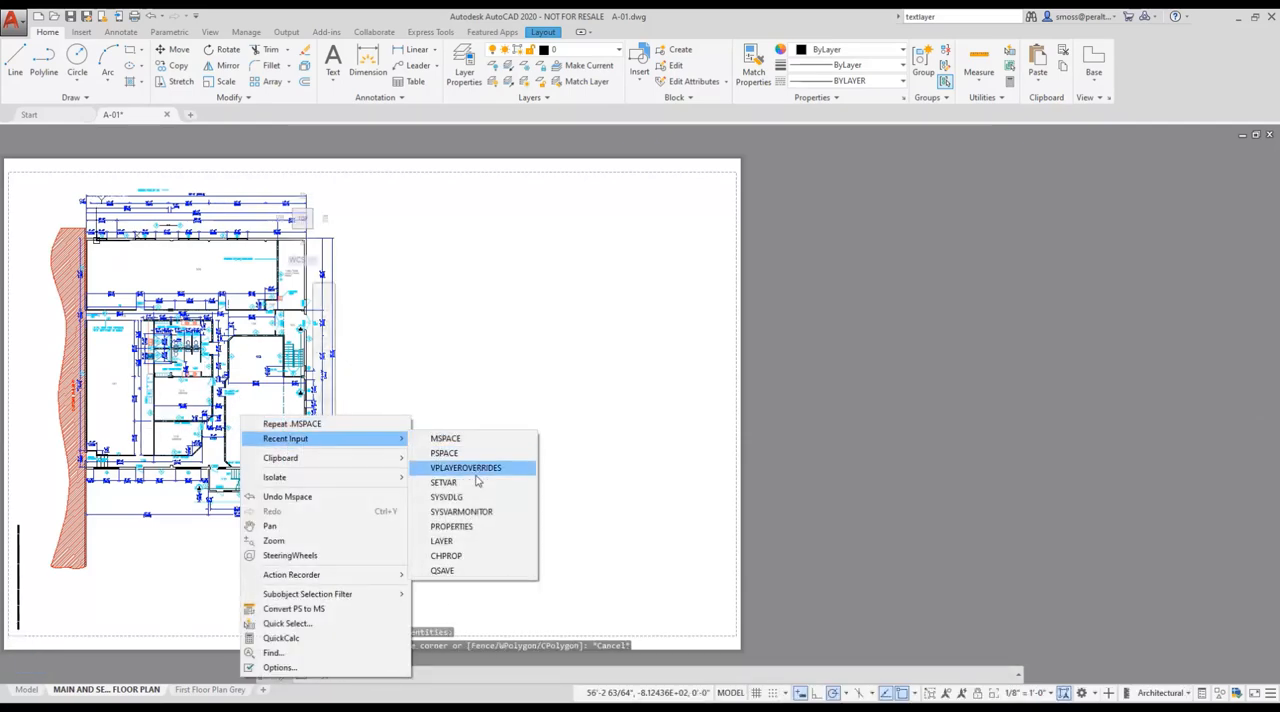
pyautogui.click(466, 467)
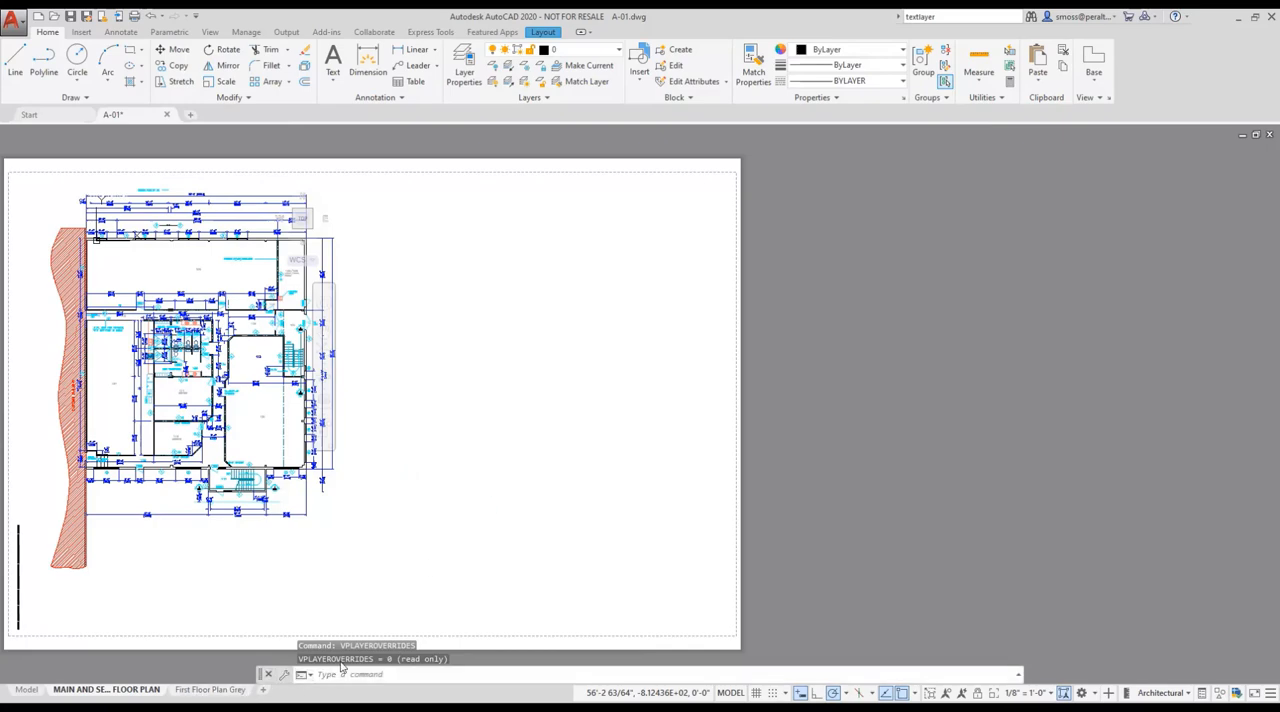